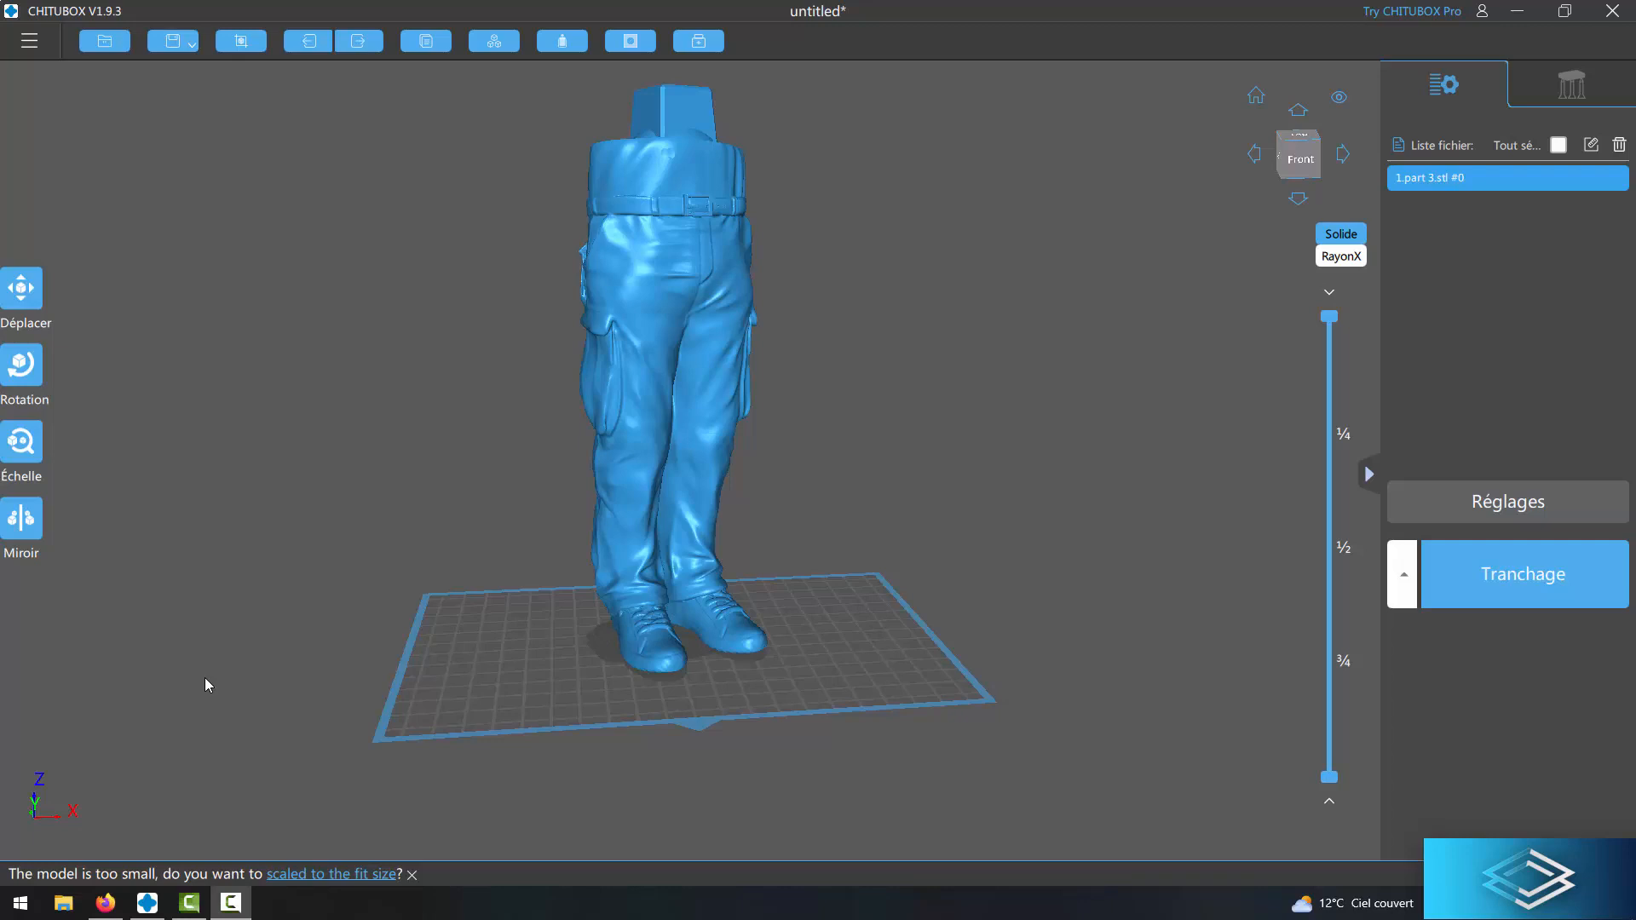
Hollow the legs model with a 2.70 mm wall, 100% precision and no infill, and check its interior layer by layer.
left_click_drag(857, 553, 882, 561)
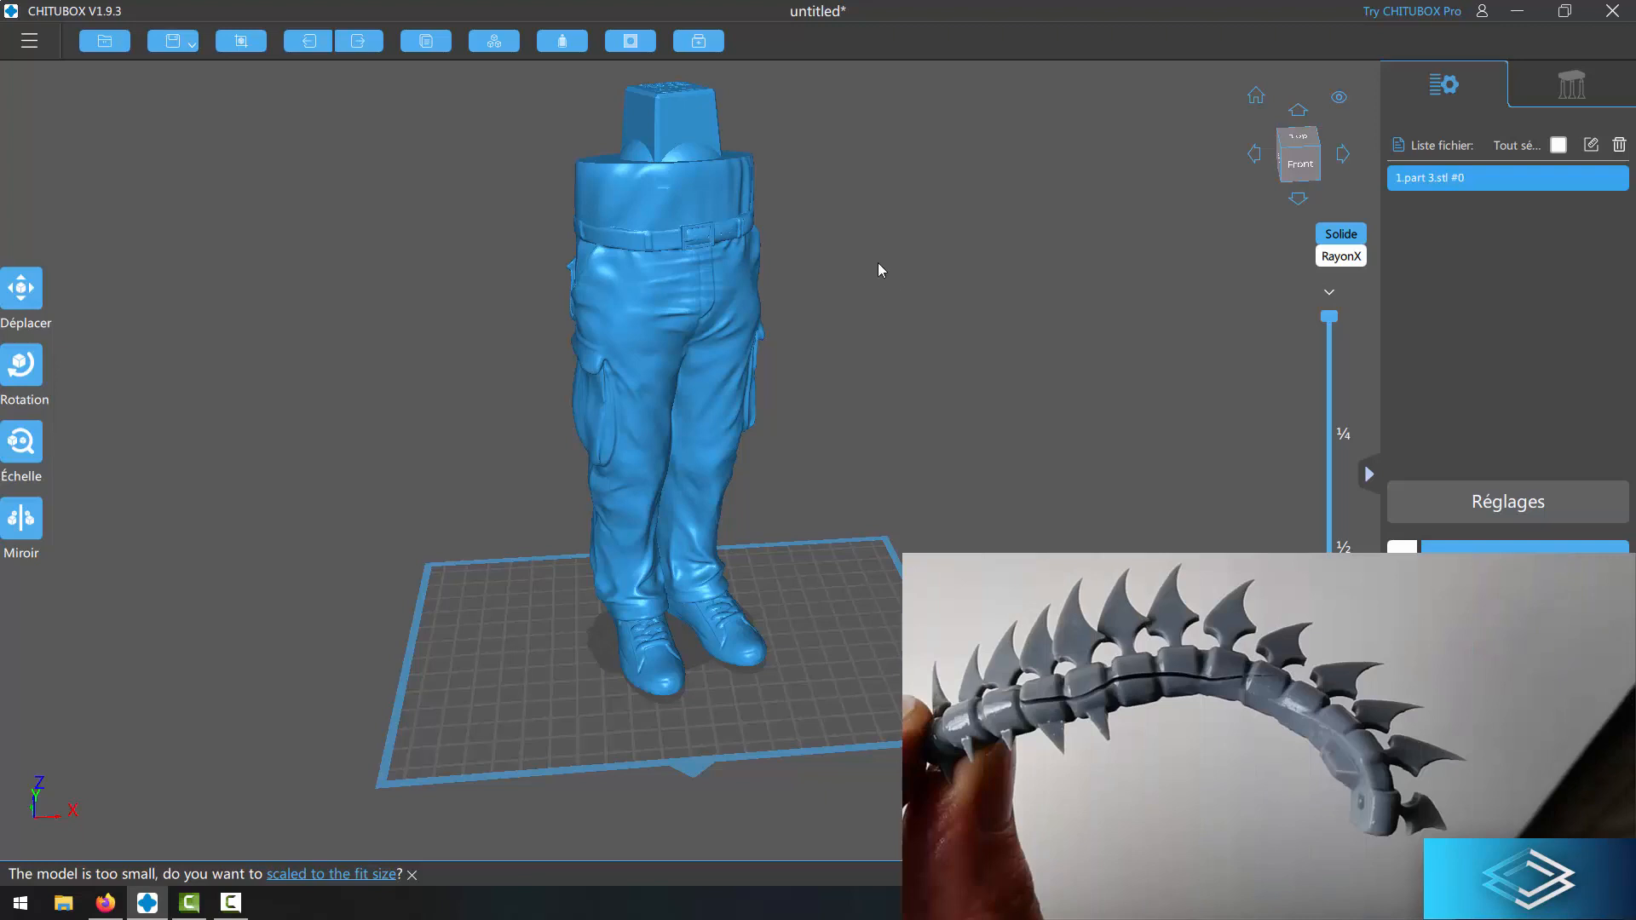
left_click(544, 48)
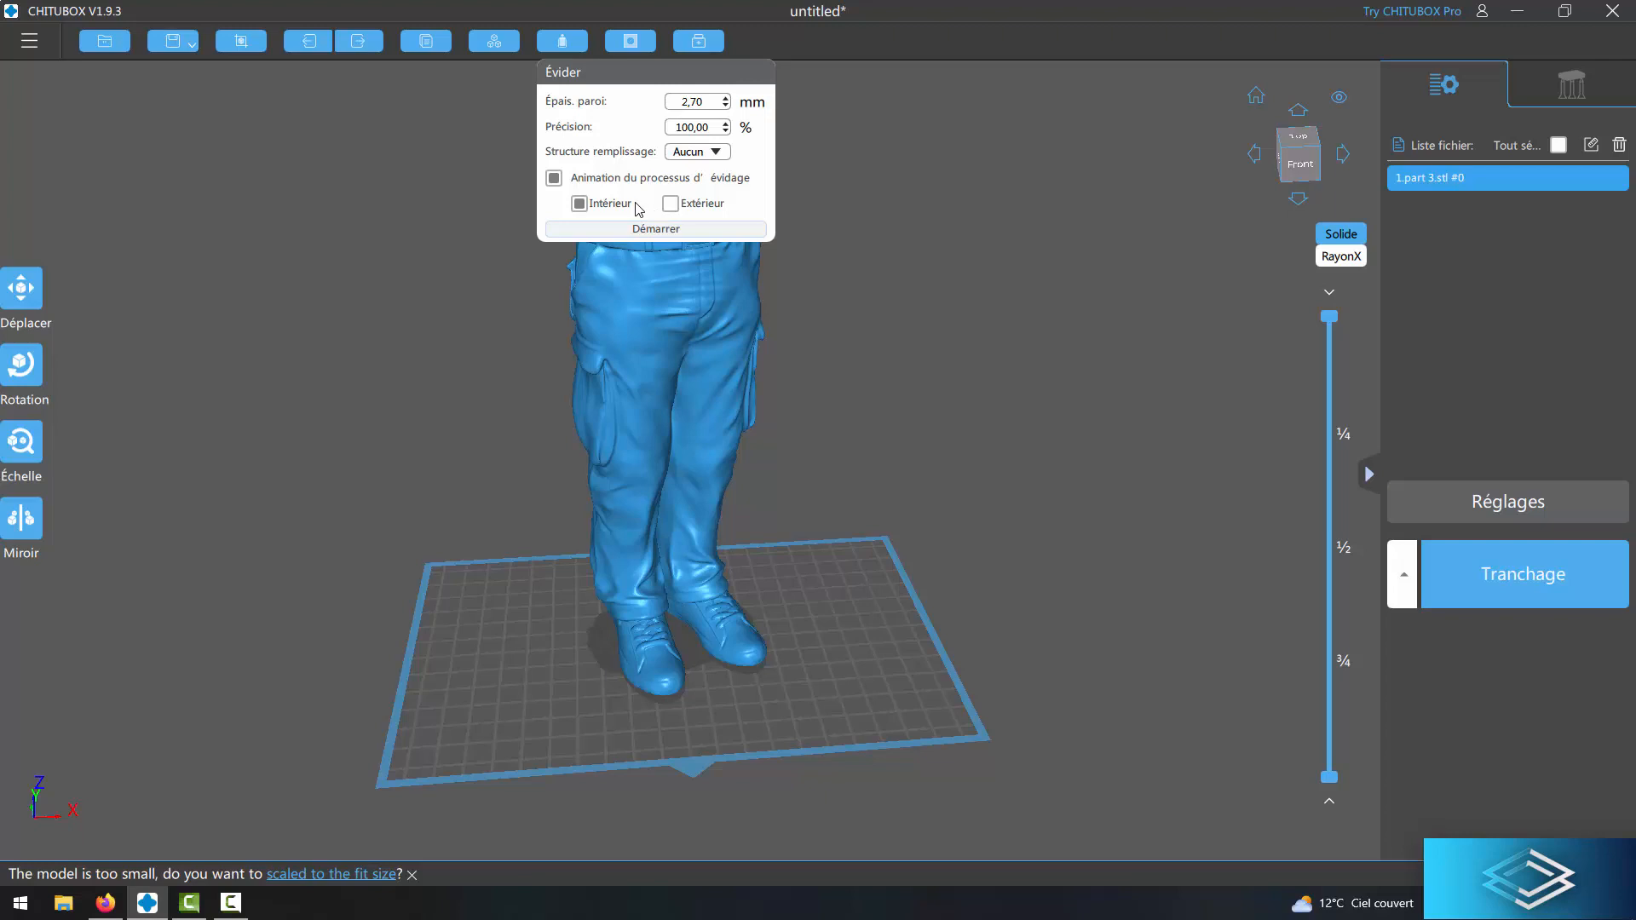
left_click(655, 230)
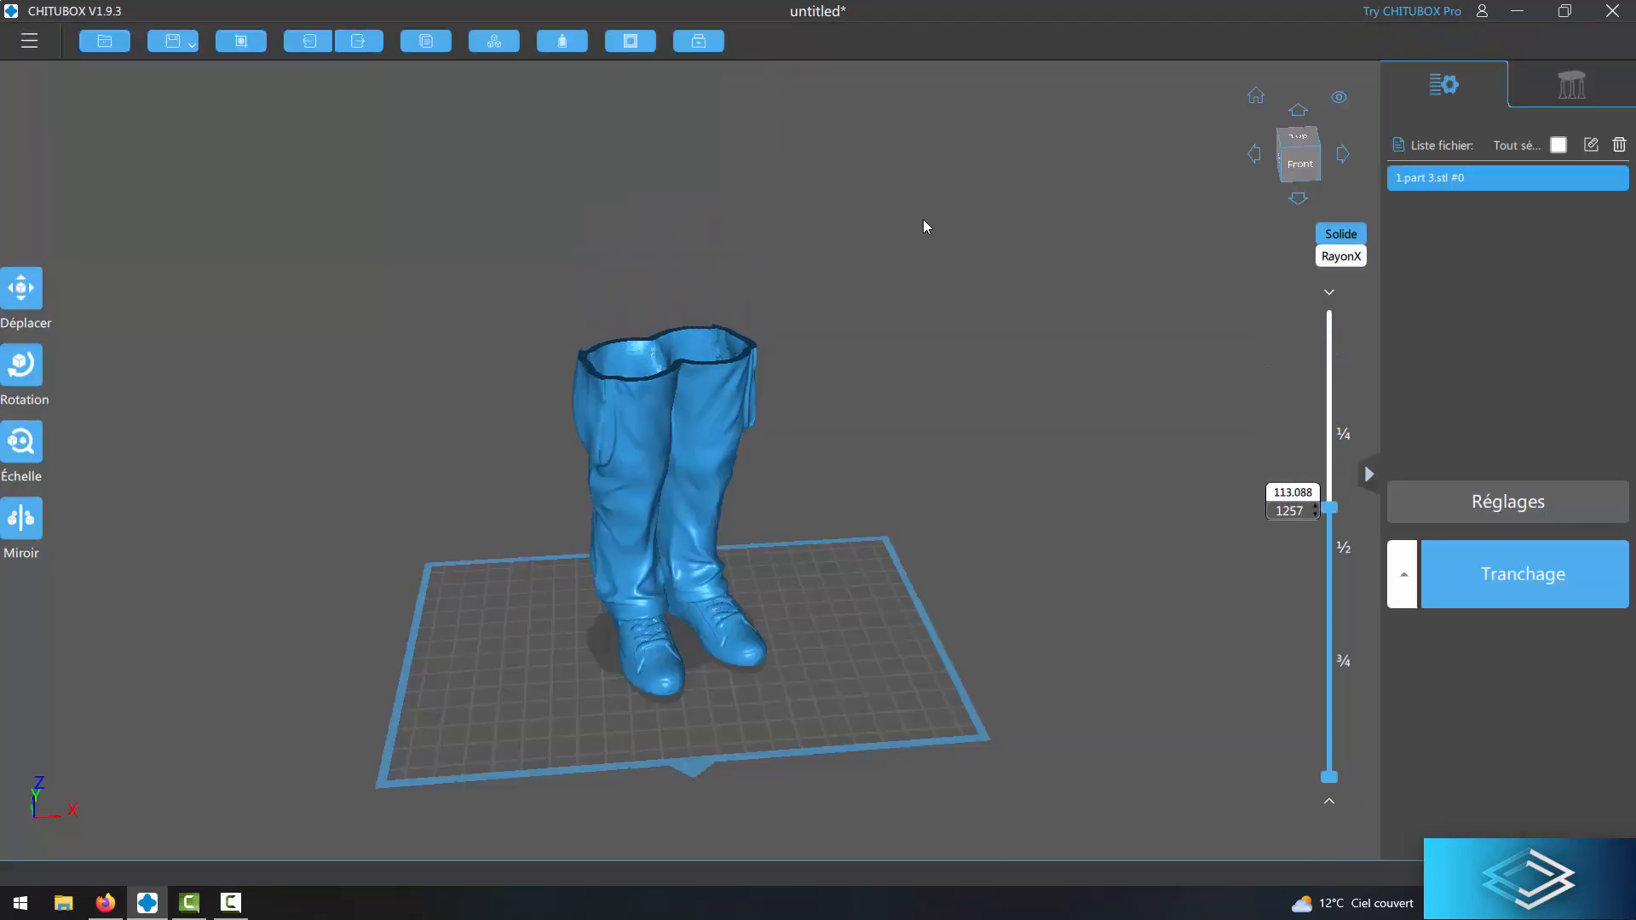
left_click_drag(927, 225, 850, 361)
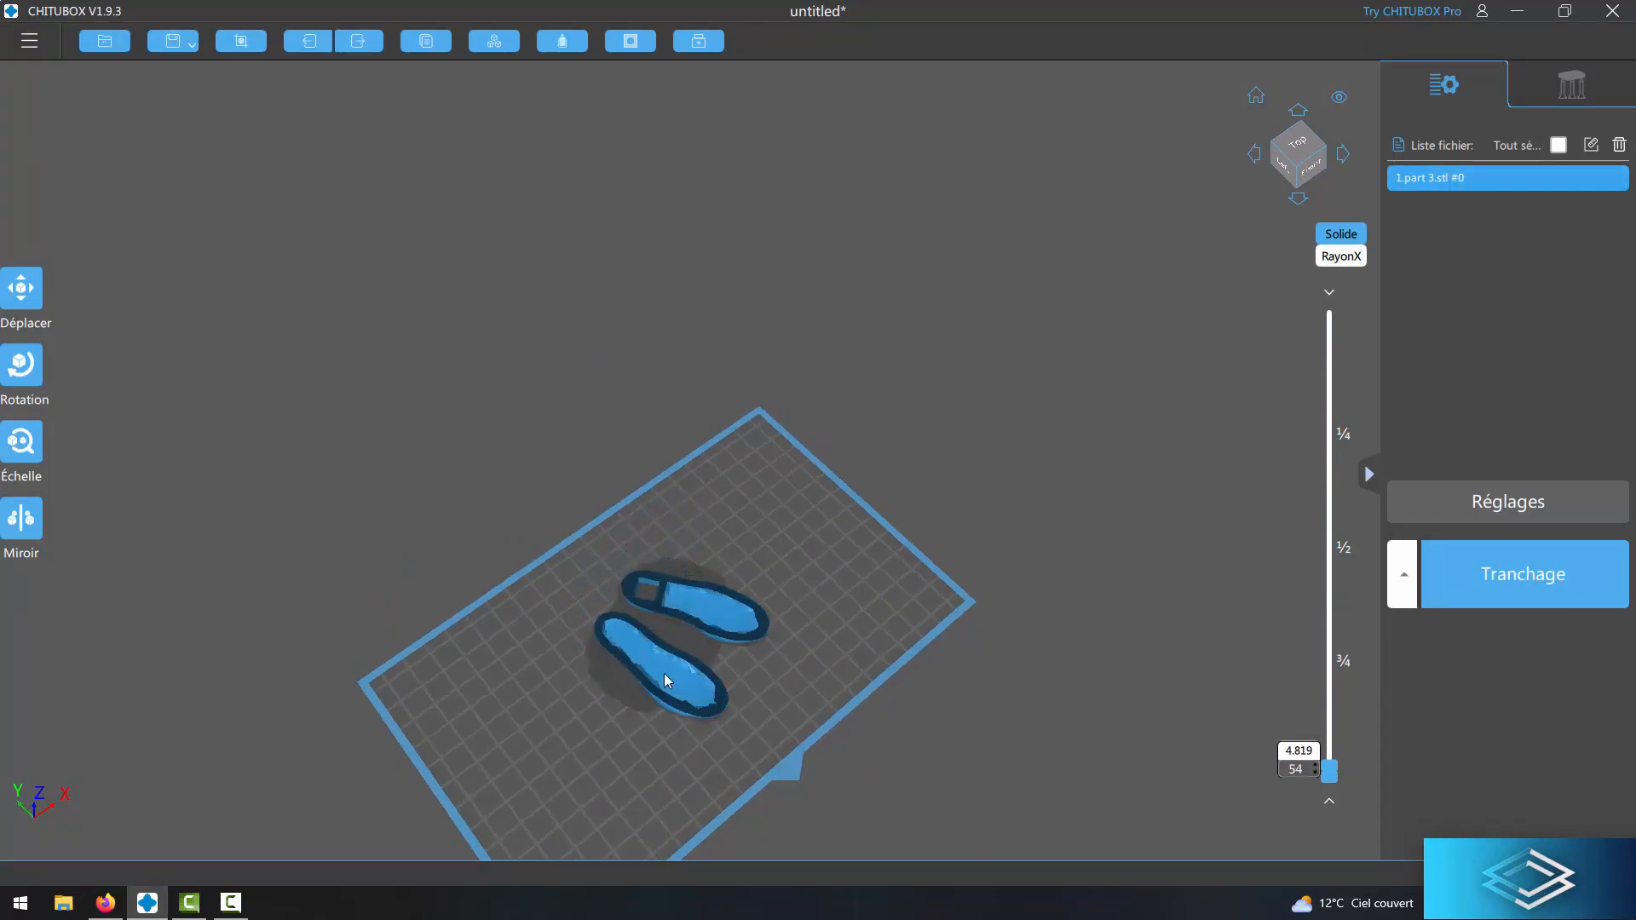
mouse_move(1331, 330)
left_mouse_down()
mouse_move(1302, 729)
mouse_move(1323, 621)
mouse_move(1328, 316)
left_mouse_up()
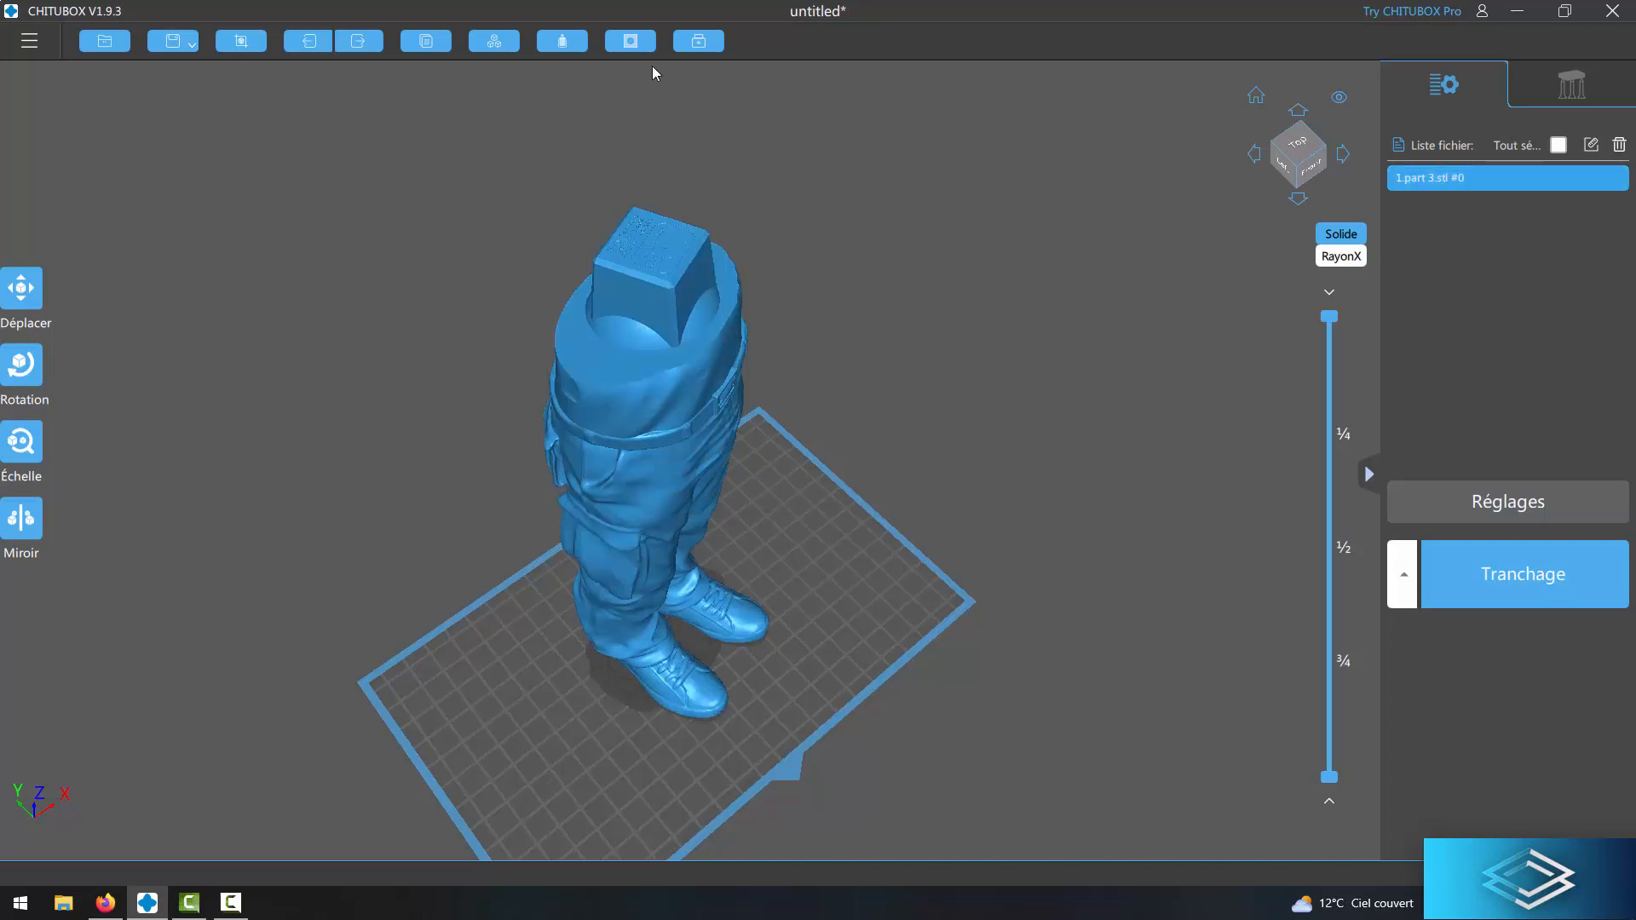
Open the hole-digging settings and examine the legs model from the front and from above.
left_click(639, 45)
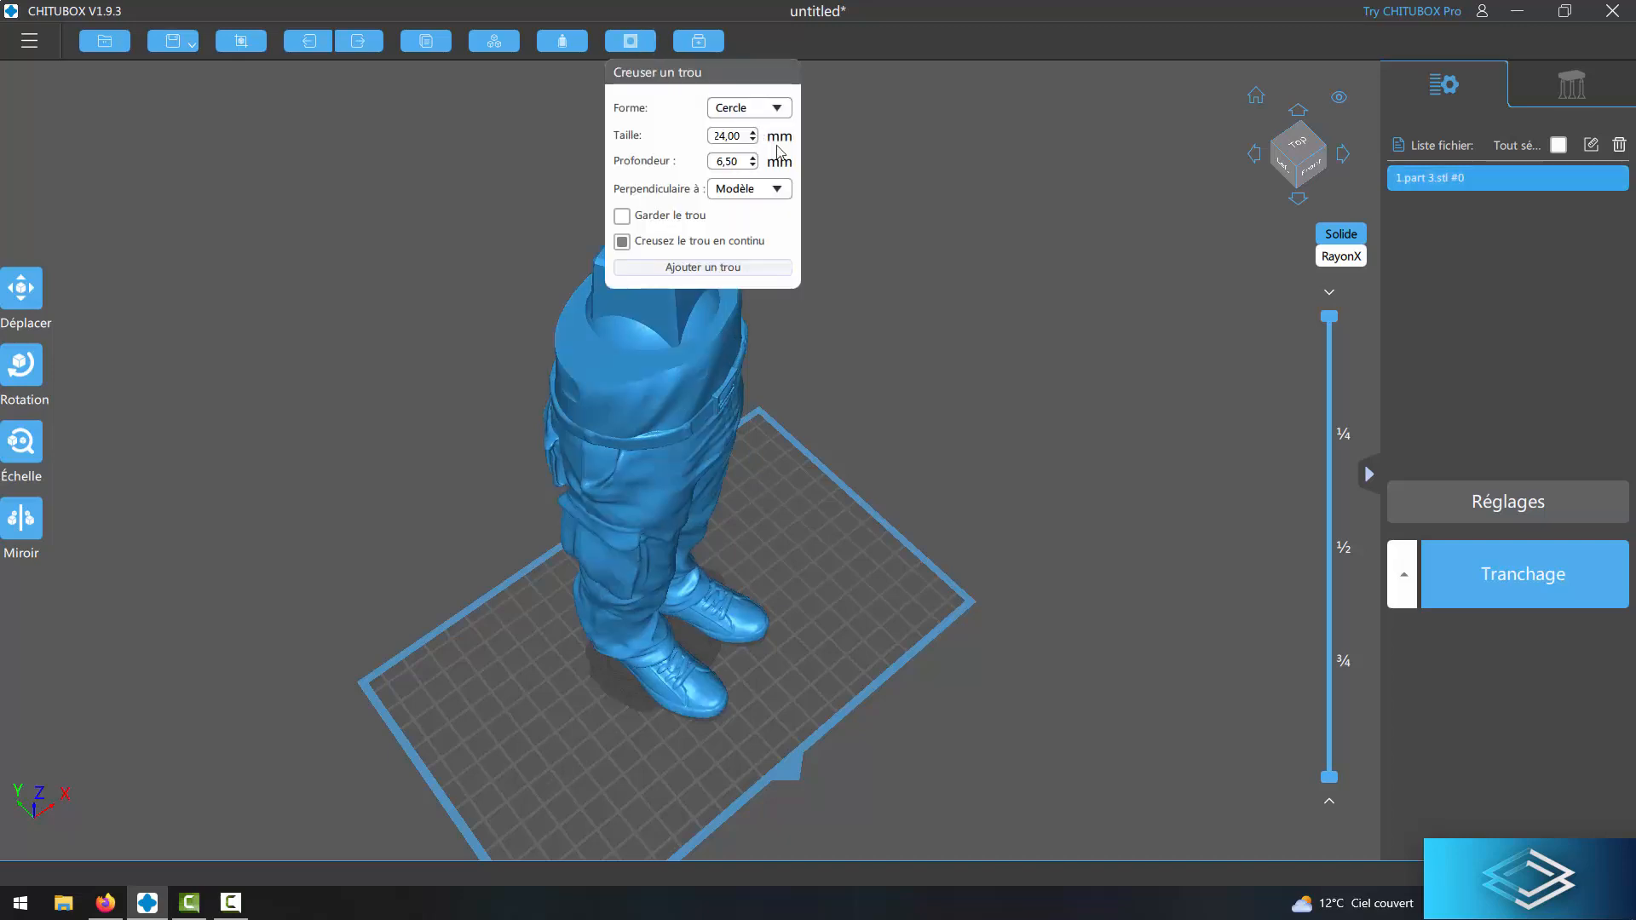
right_click_drag(1006, 143, 891, 346)
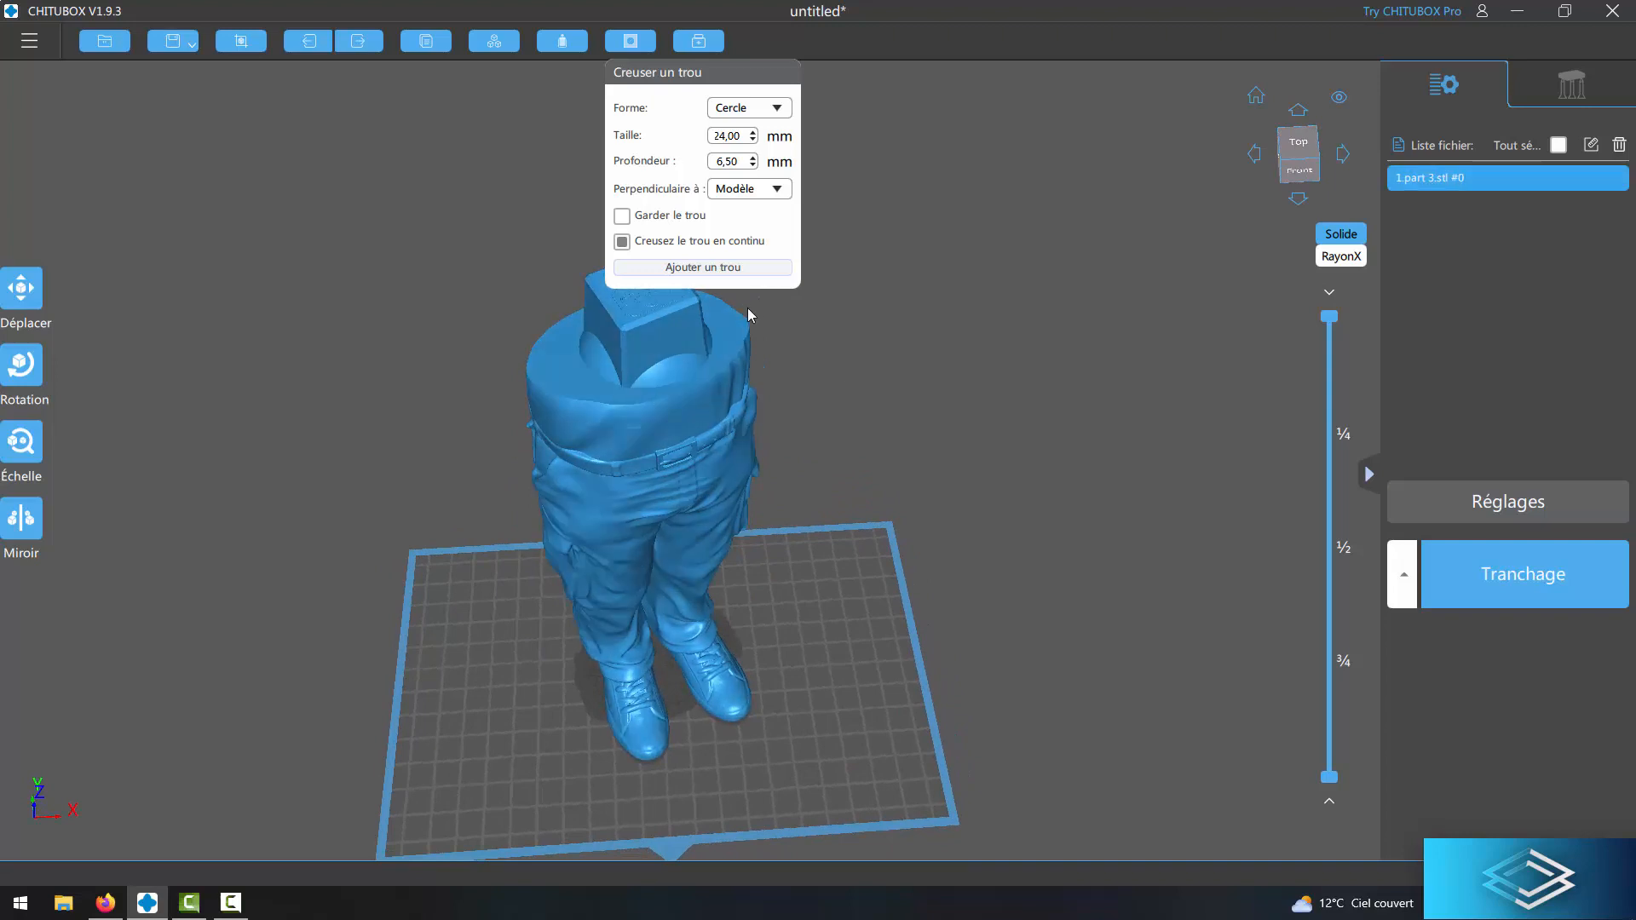
right_click_drag(978, 258, 968, 274)
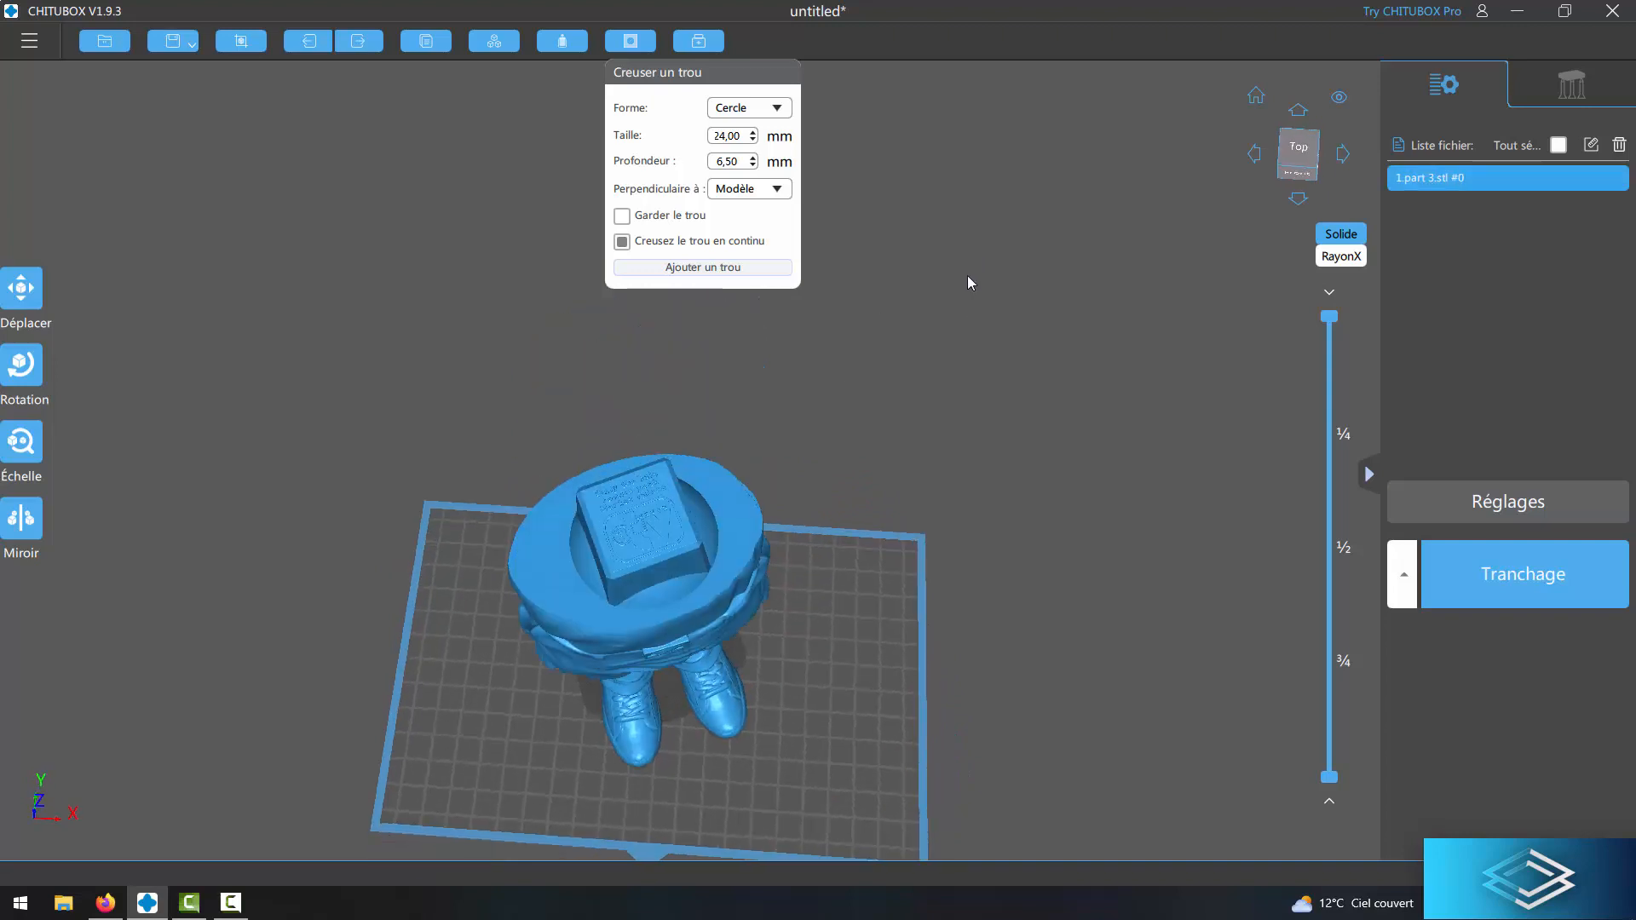
right_click_drag(922, 663, 929, 587)
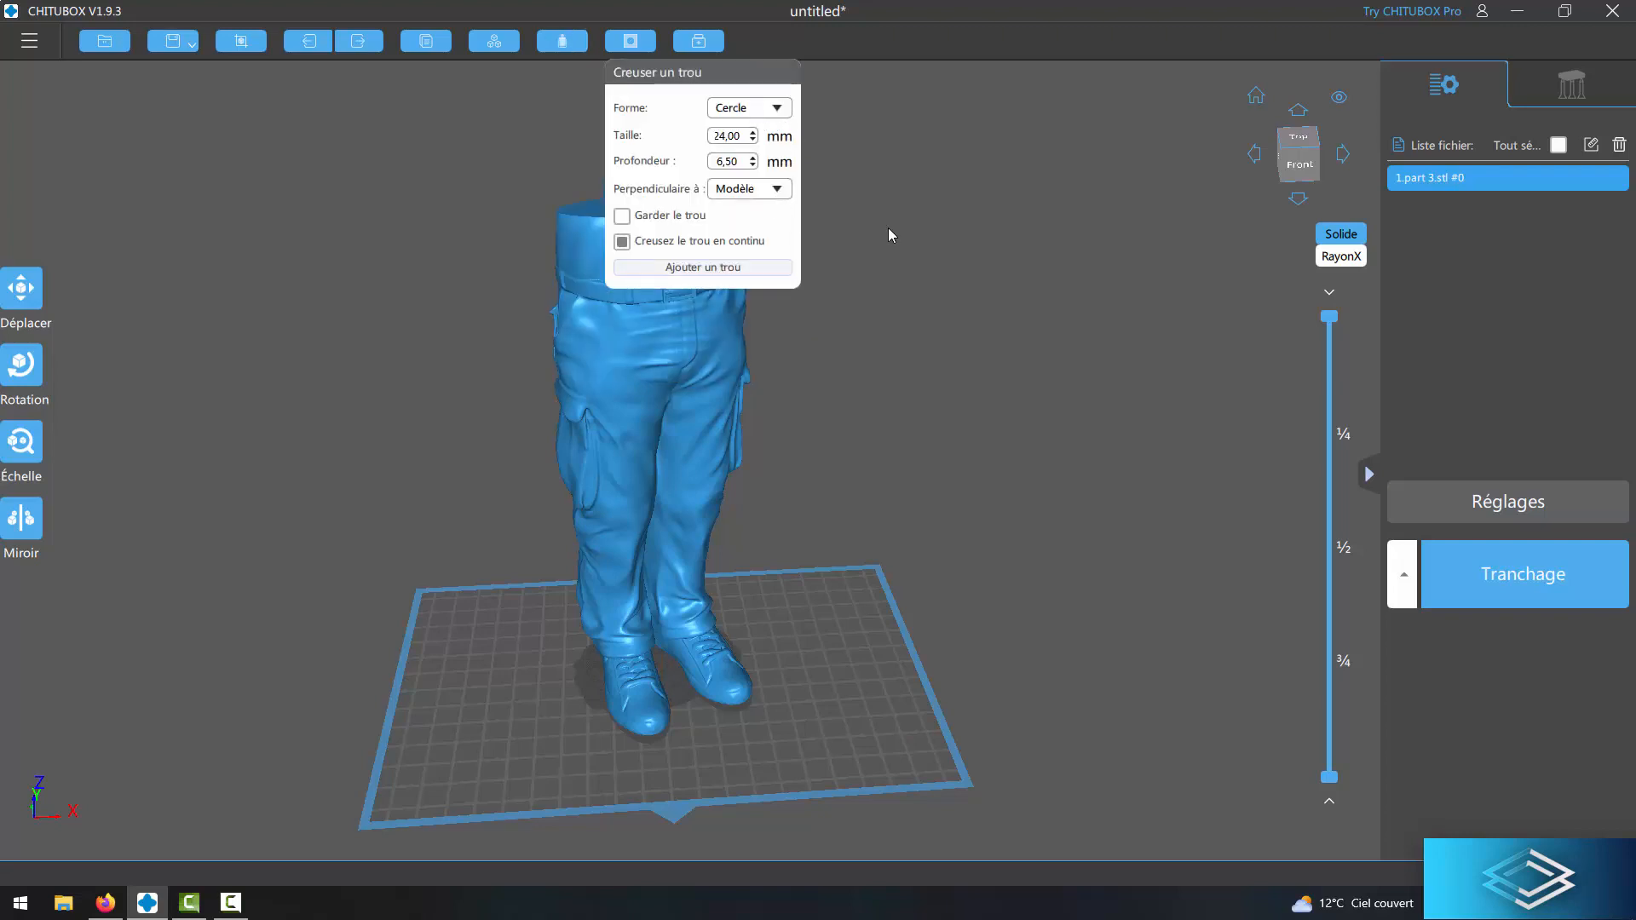
right_click_drag(888, 228, 853, 247)
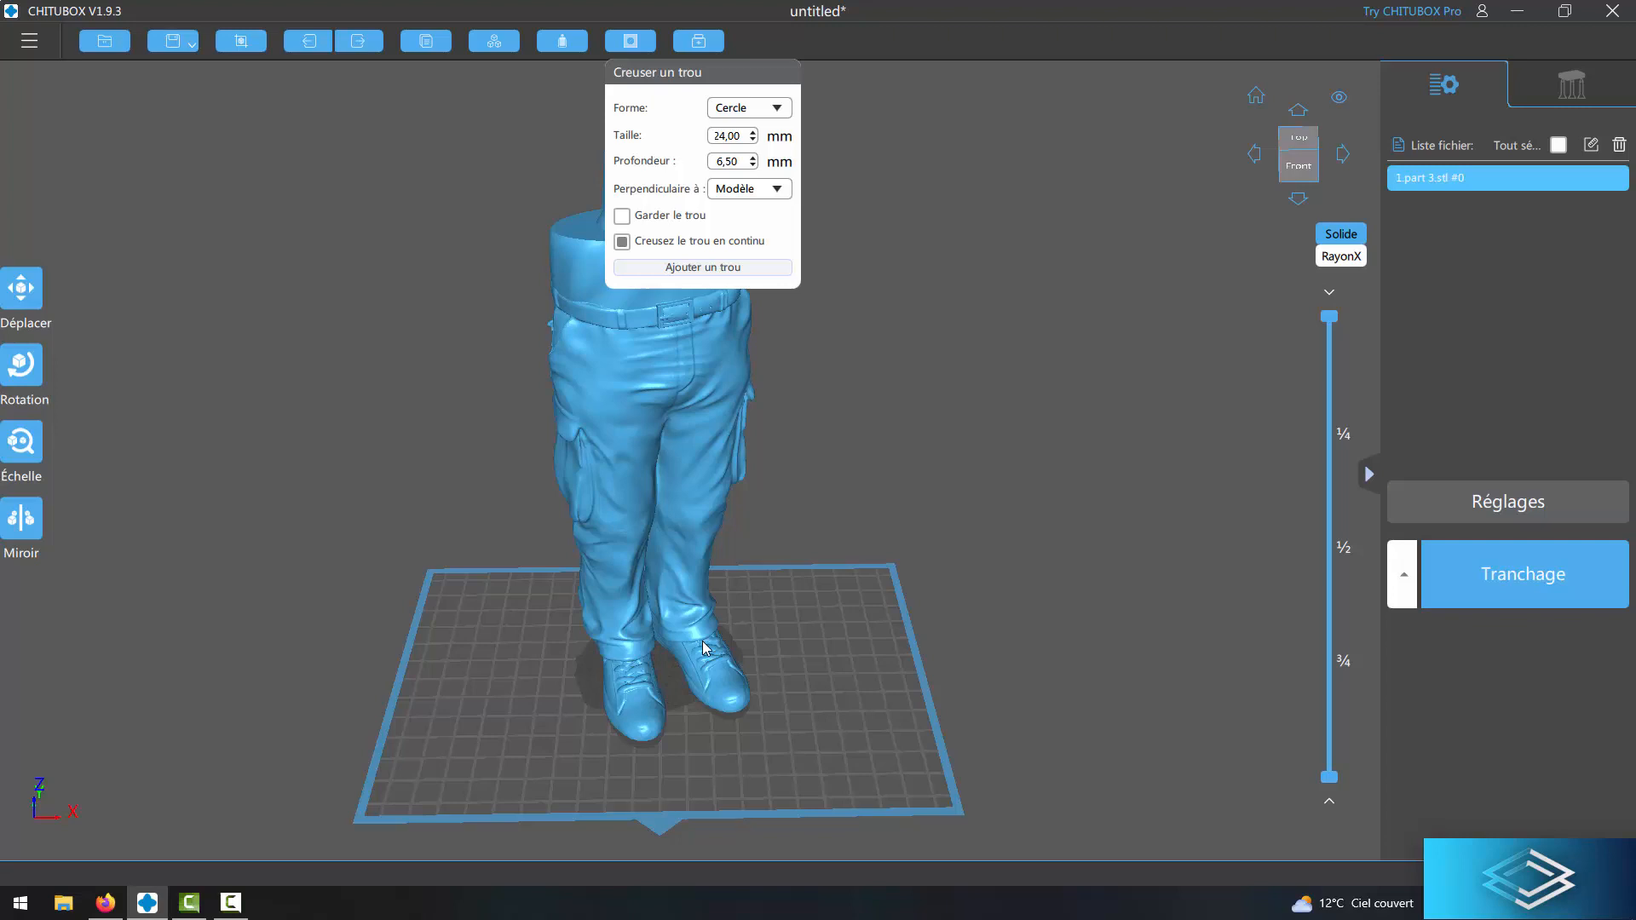
right_click_drag(983, 218, 986, 319)
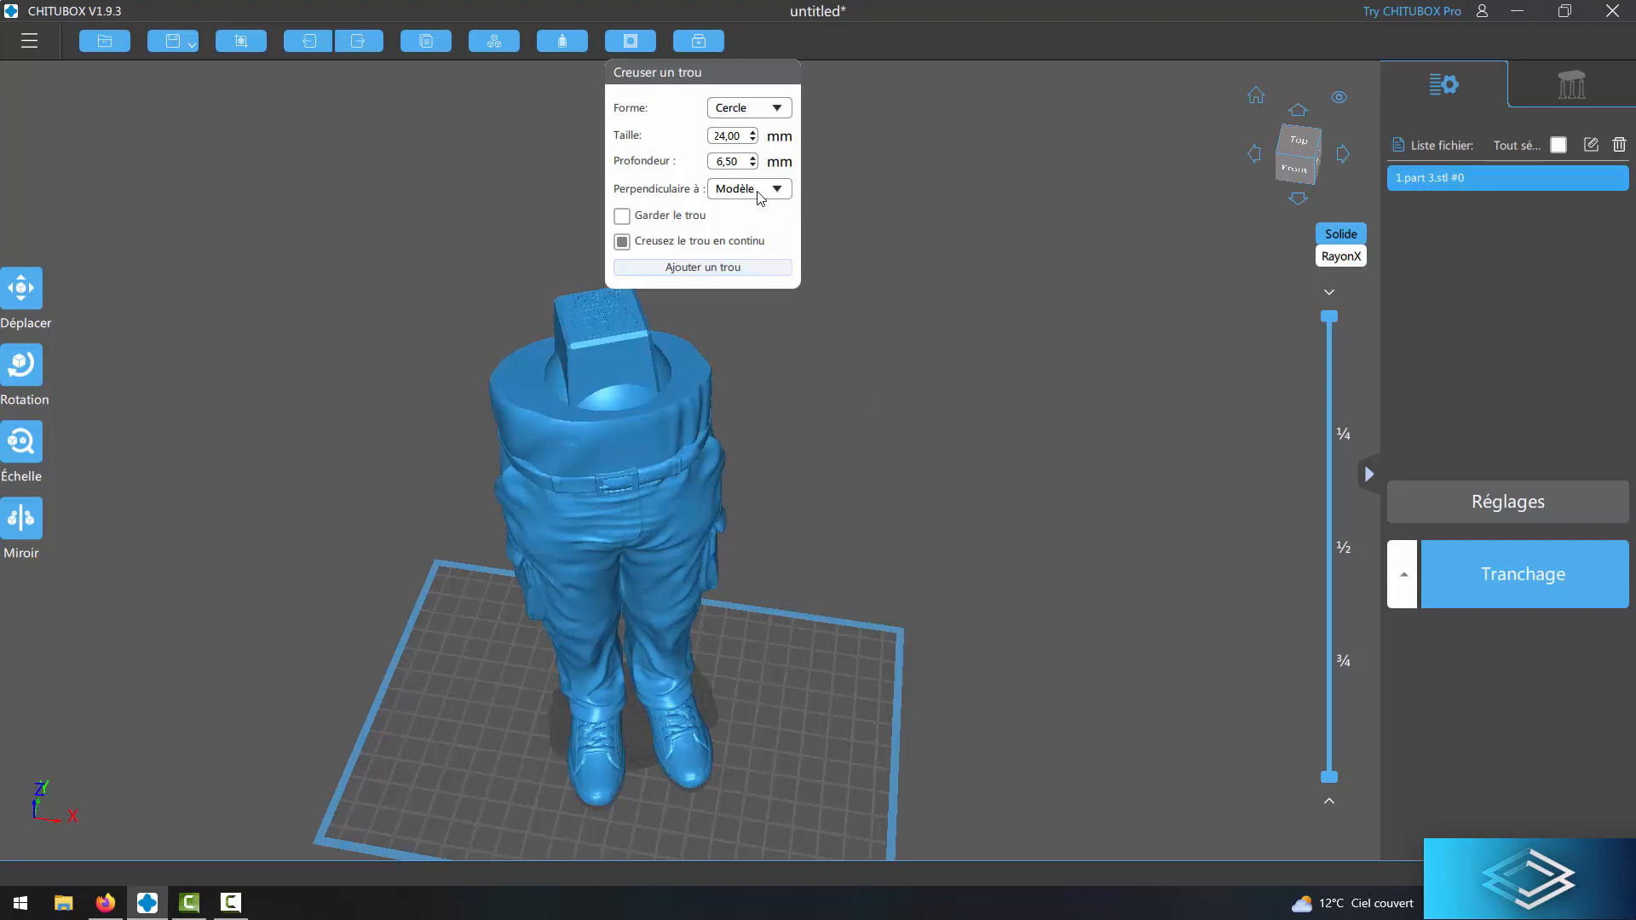
Try to punch a 15 mm circular hole, 6.50 mm deep, into the top face of the square peg.
left_click(744, 269)
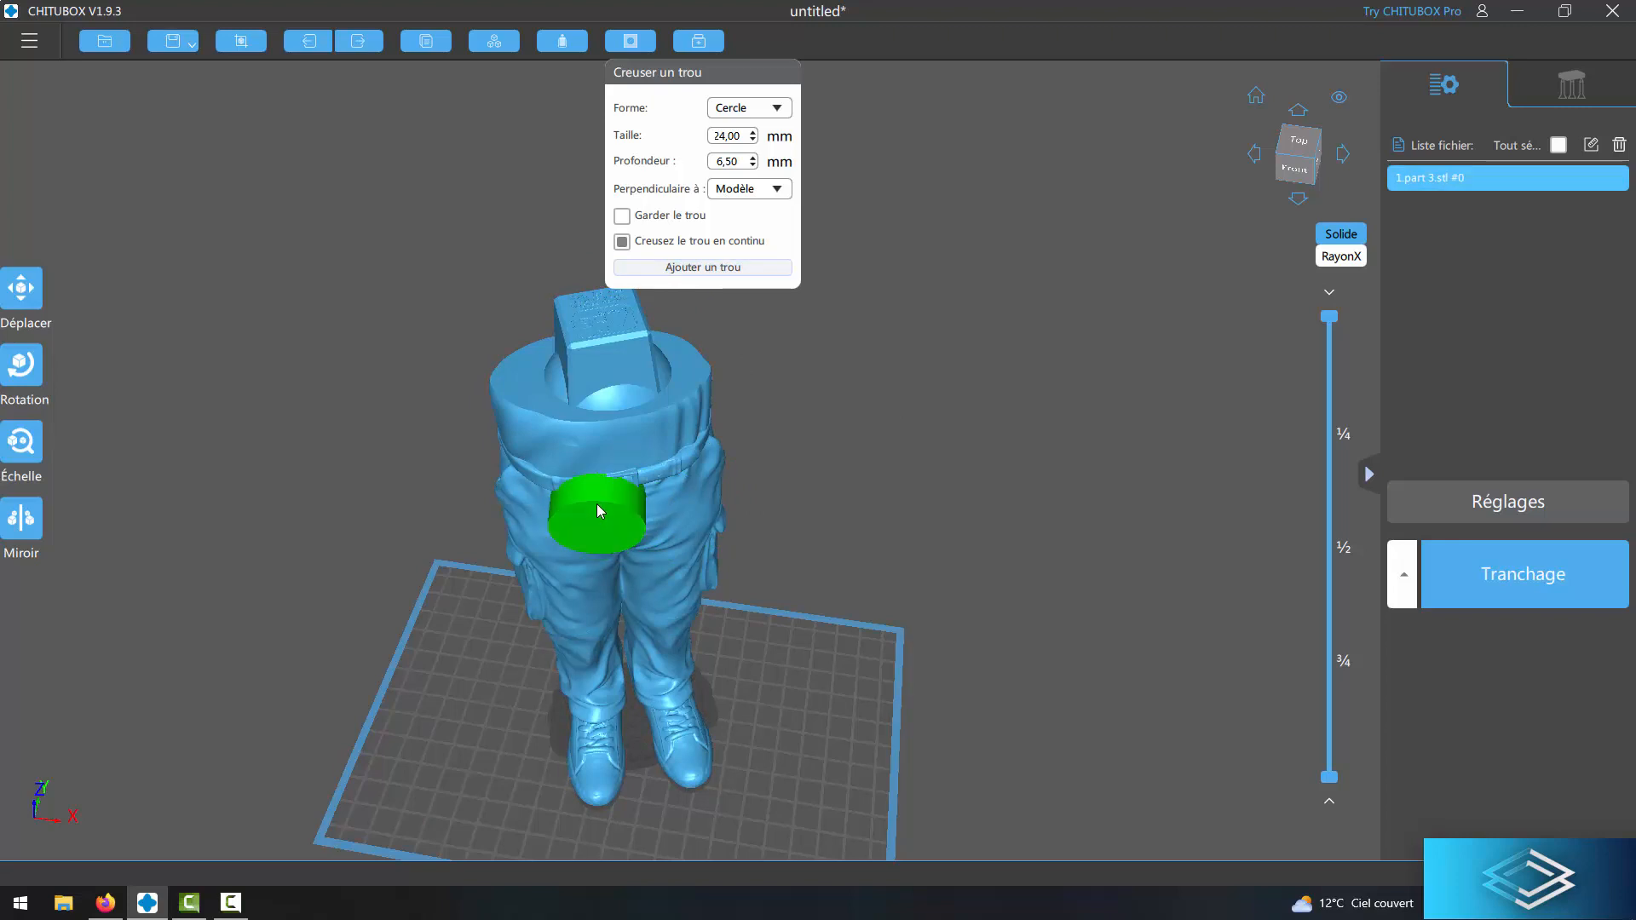
double_click(741, 139)
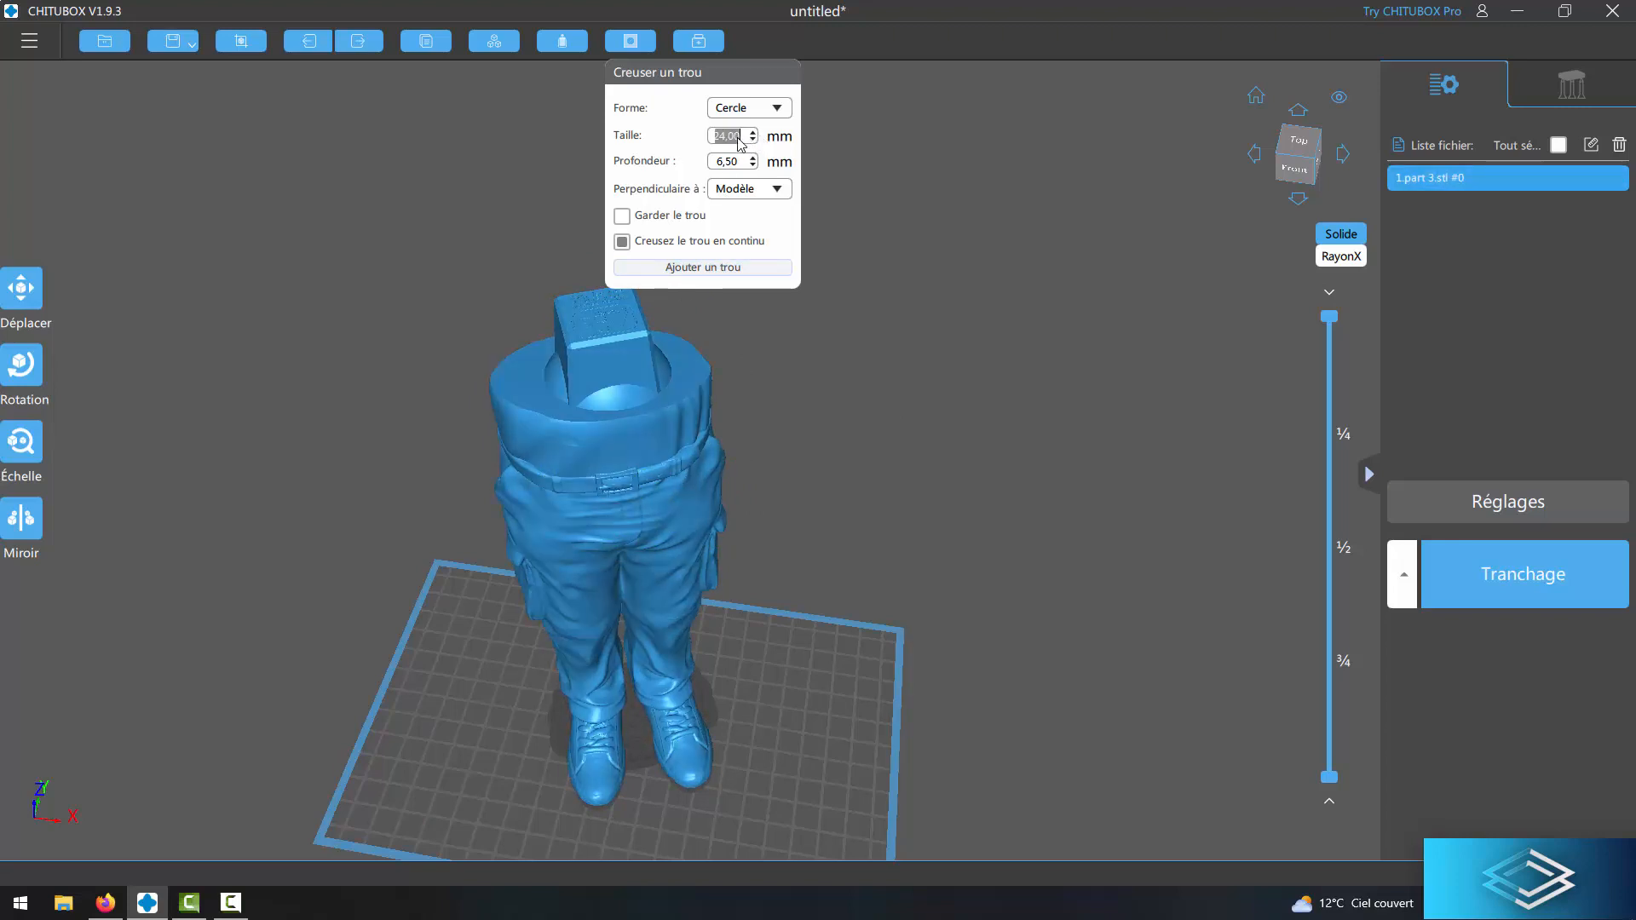
type("15")
left_click(734, 267)
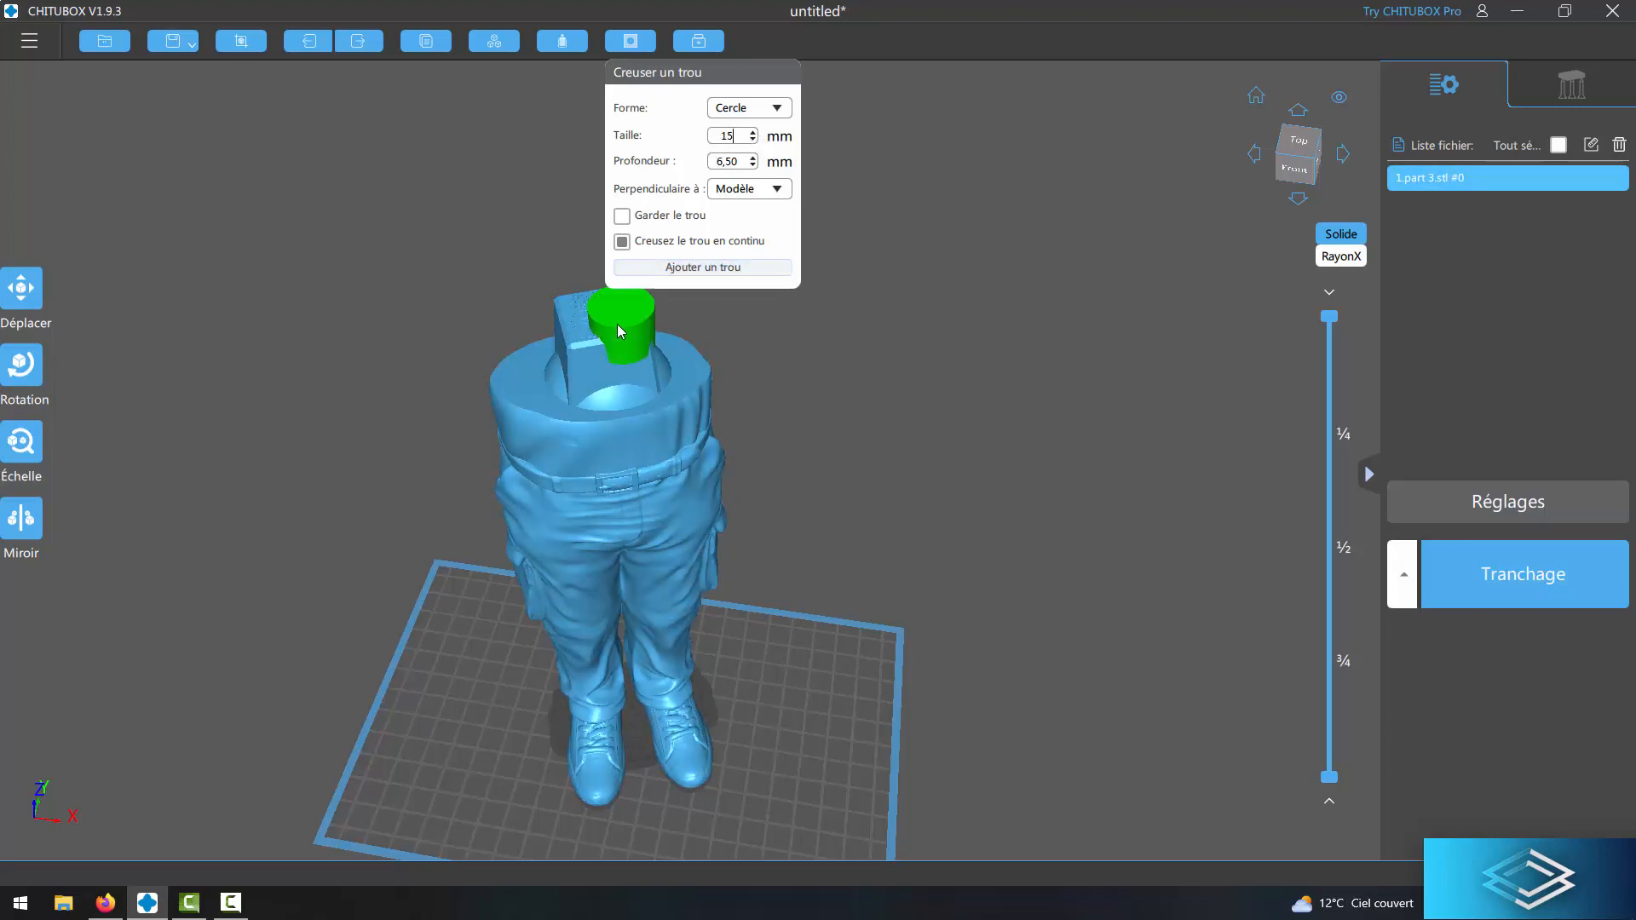
scroll(597, 322, "up", 1)
scroll(597, 322, "up", 6)
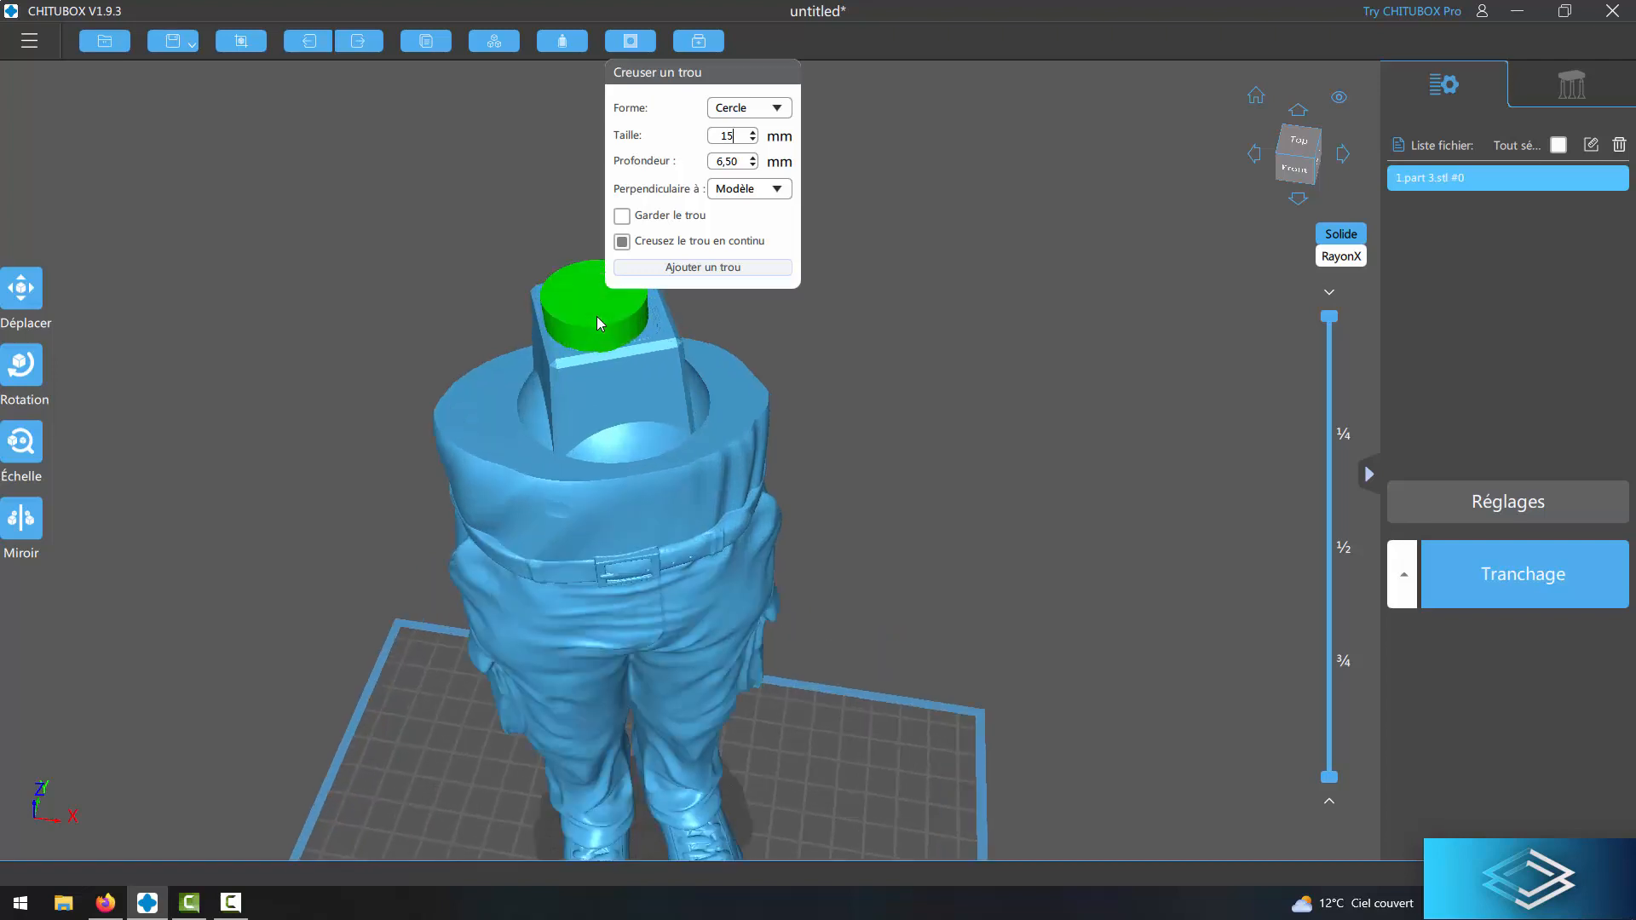
middle_click_drag(782, 426, 794, 313)
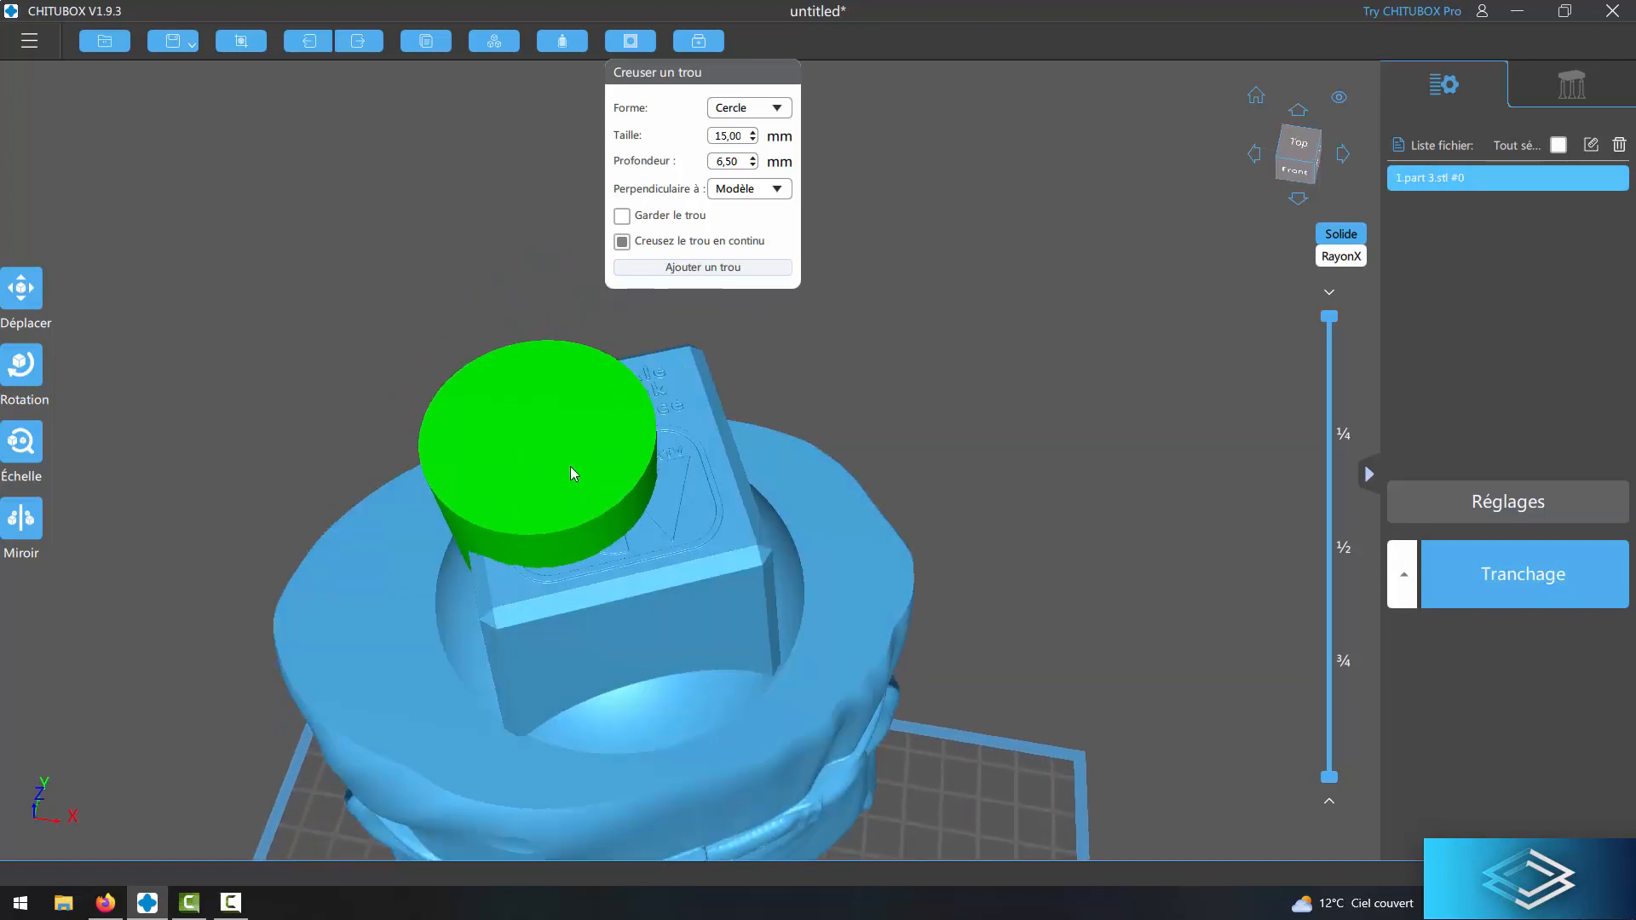
left_click(601, 470)
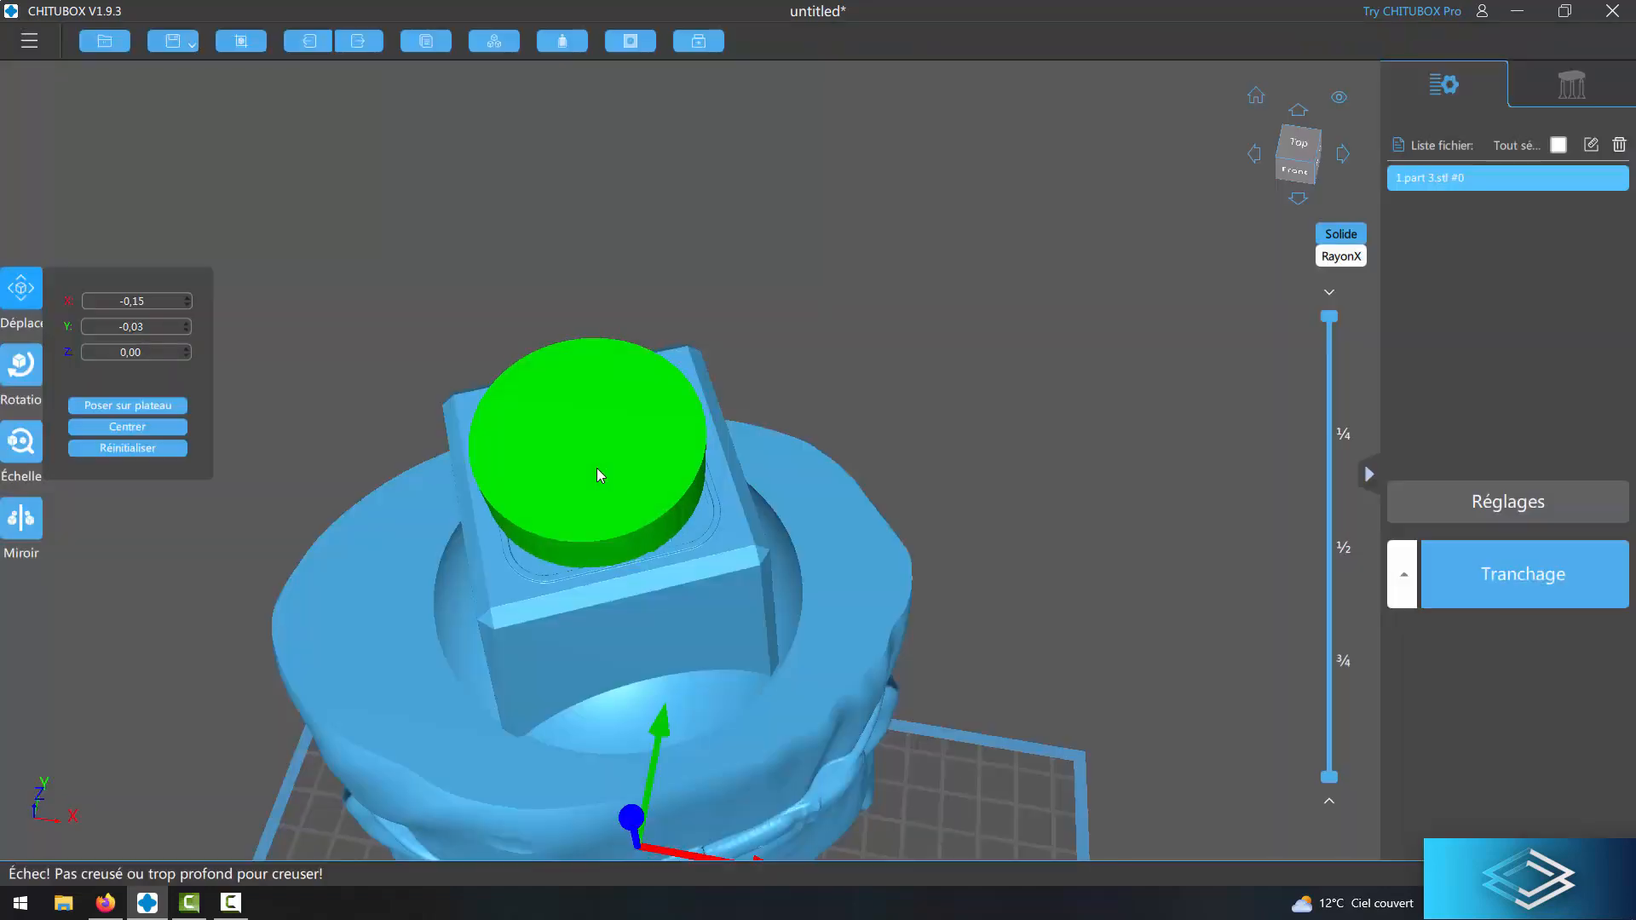
left_click(932, 465)
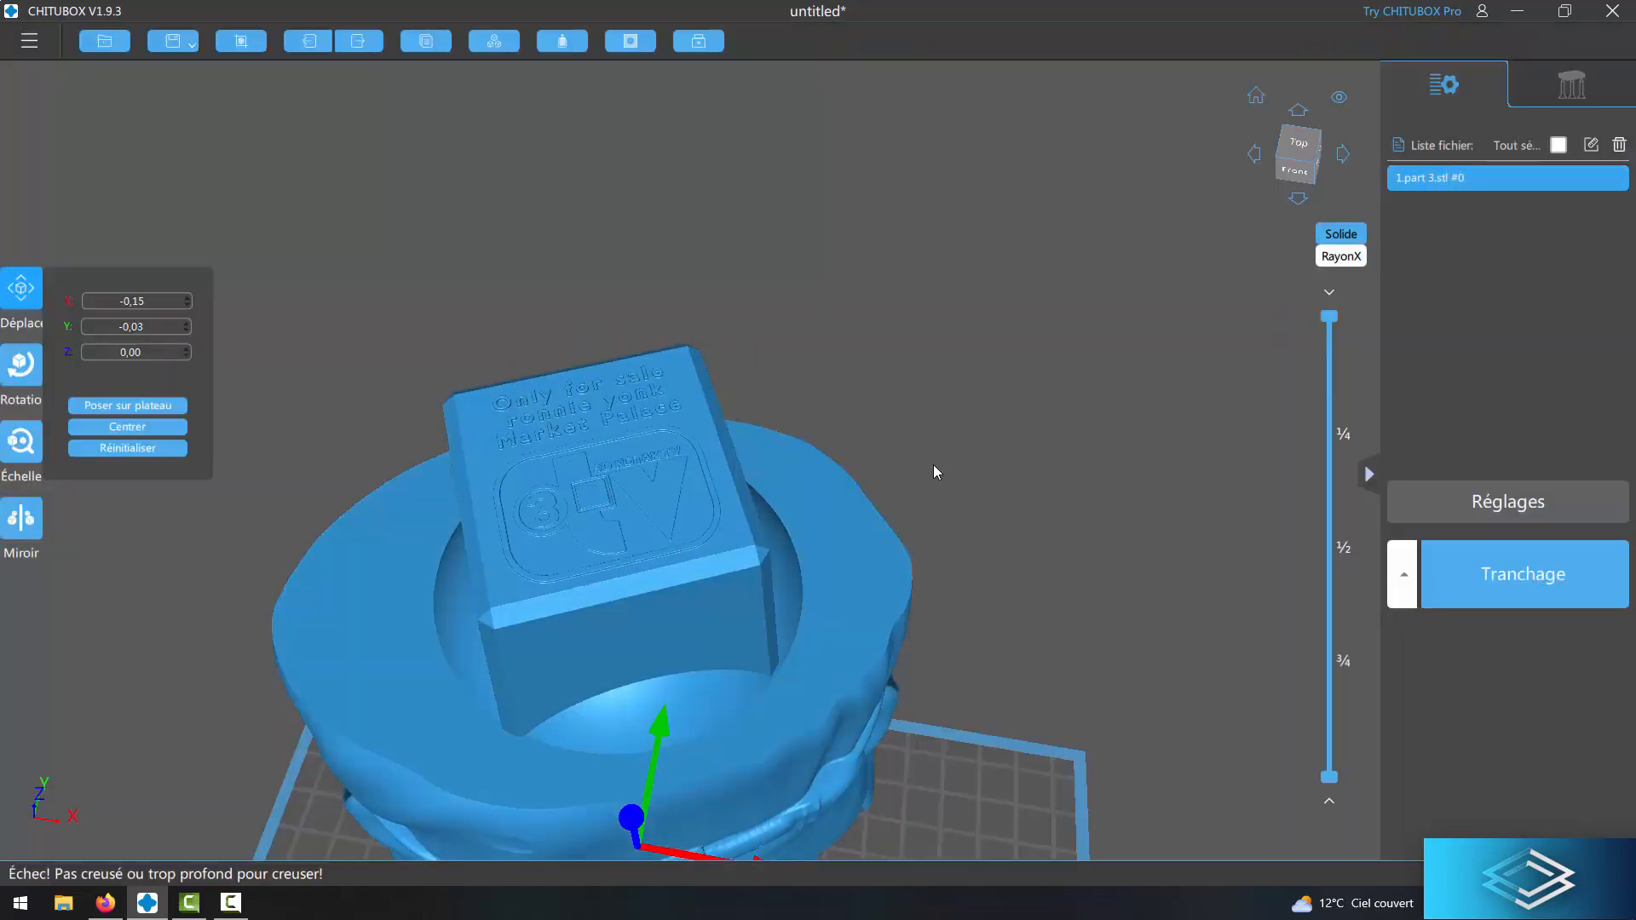
Punch a 13.50 mm circular hole, 6.50 mm deep, into the top face of the square peg.
right_click_drag(933, 465, 973, 334)
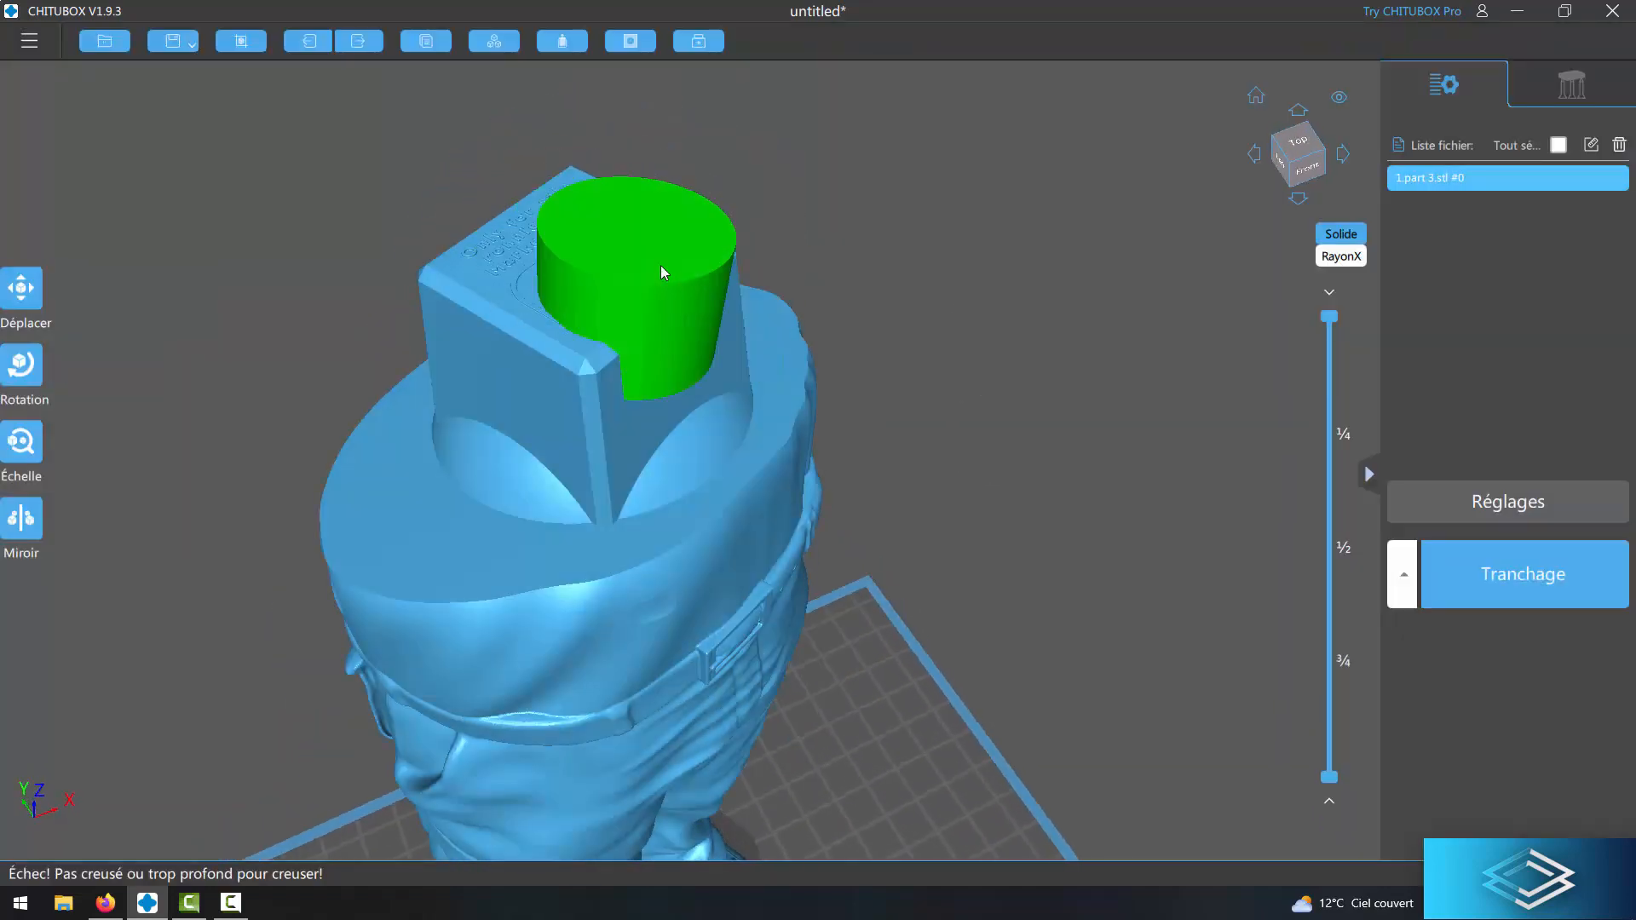
scroll(1018, 482, "down", 4)
right_click_drag(1046, 510, 866, 264)
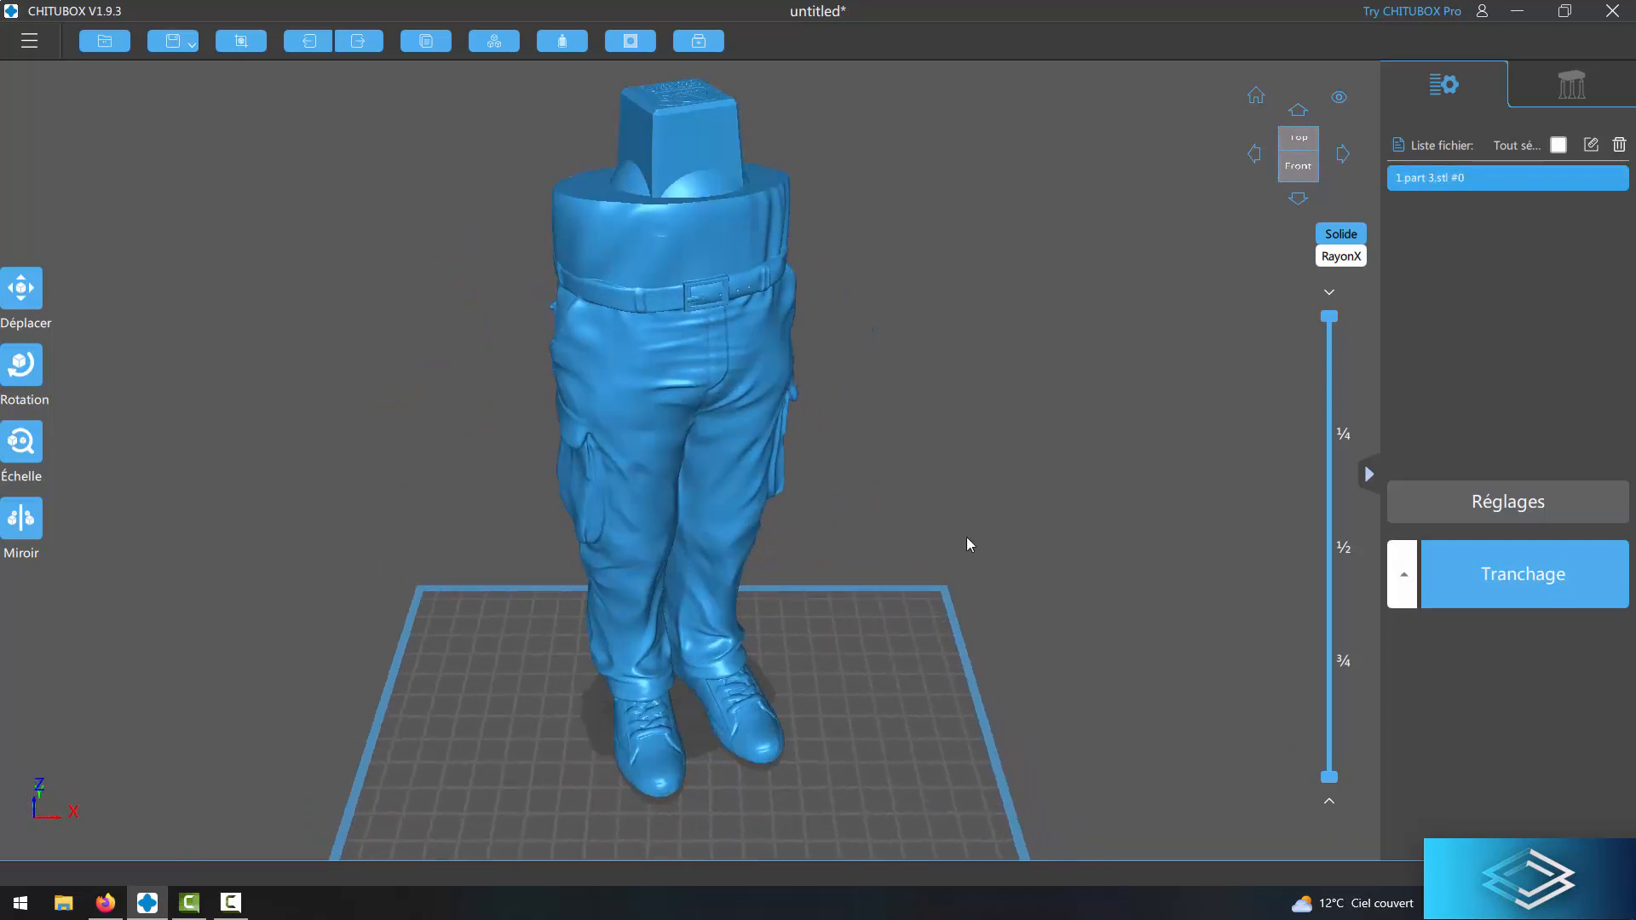
right_click_drag(967, 544, 960, 464)
left_click(631, 41)
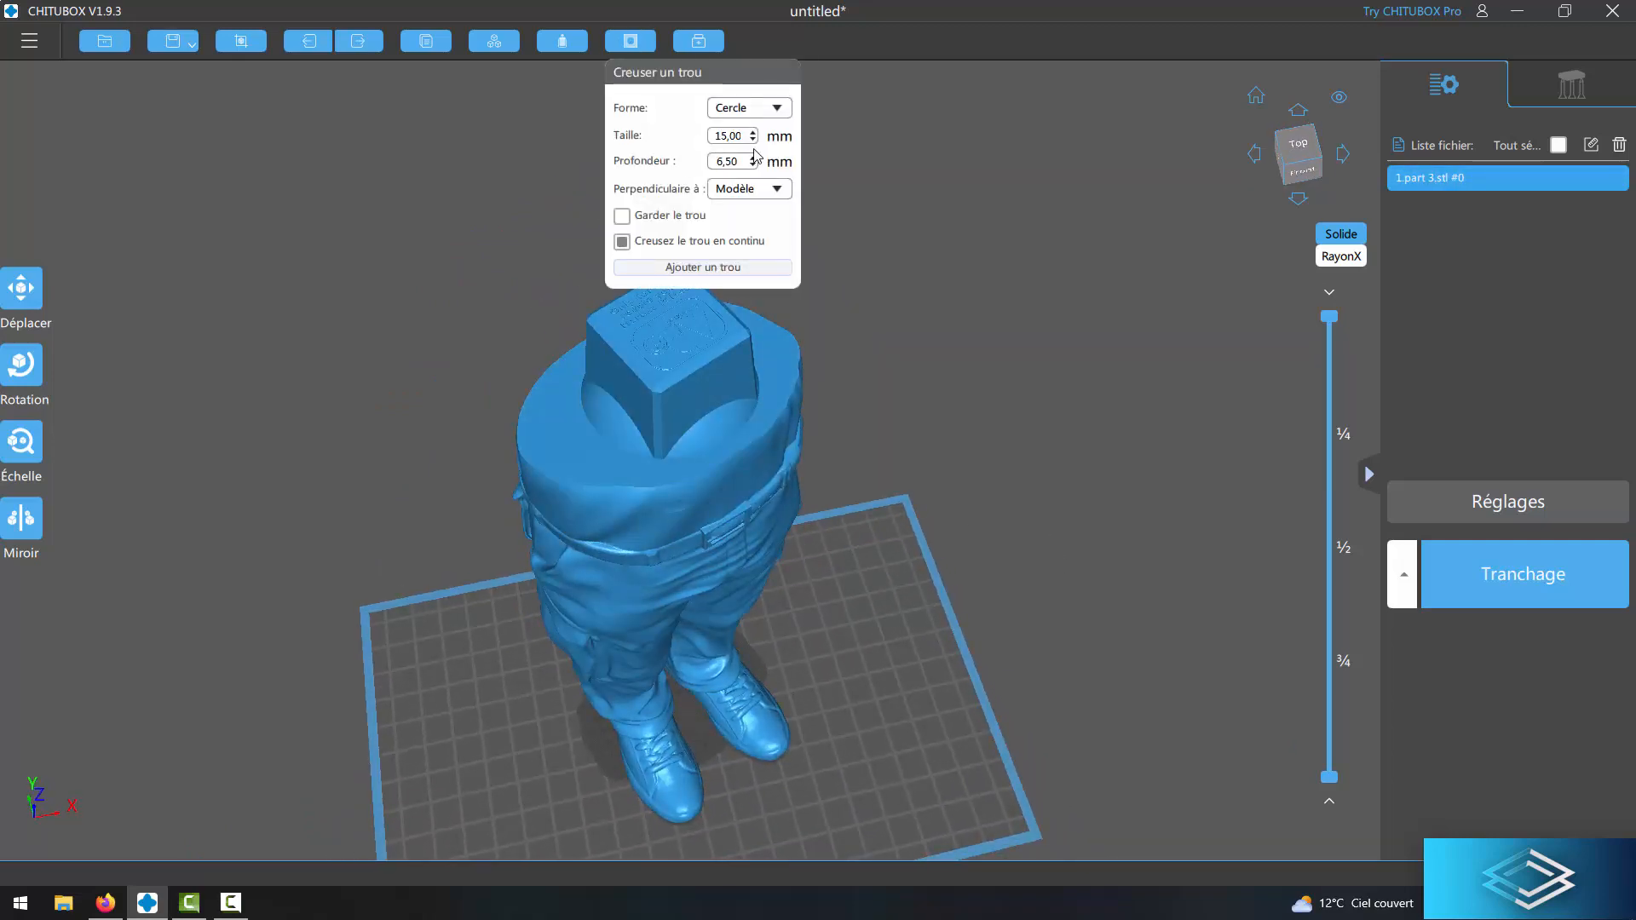
left_click(754, 140)
left_click(753, 140)
left_click(753, 140)
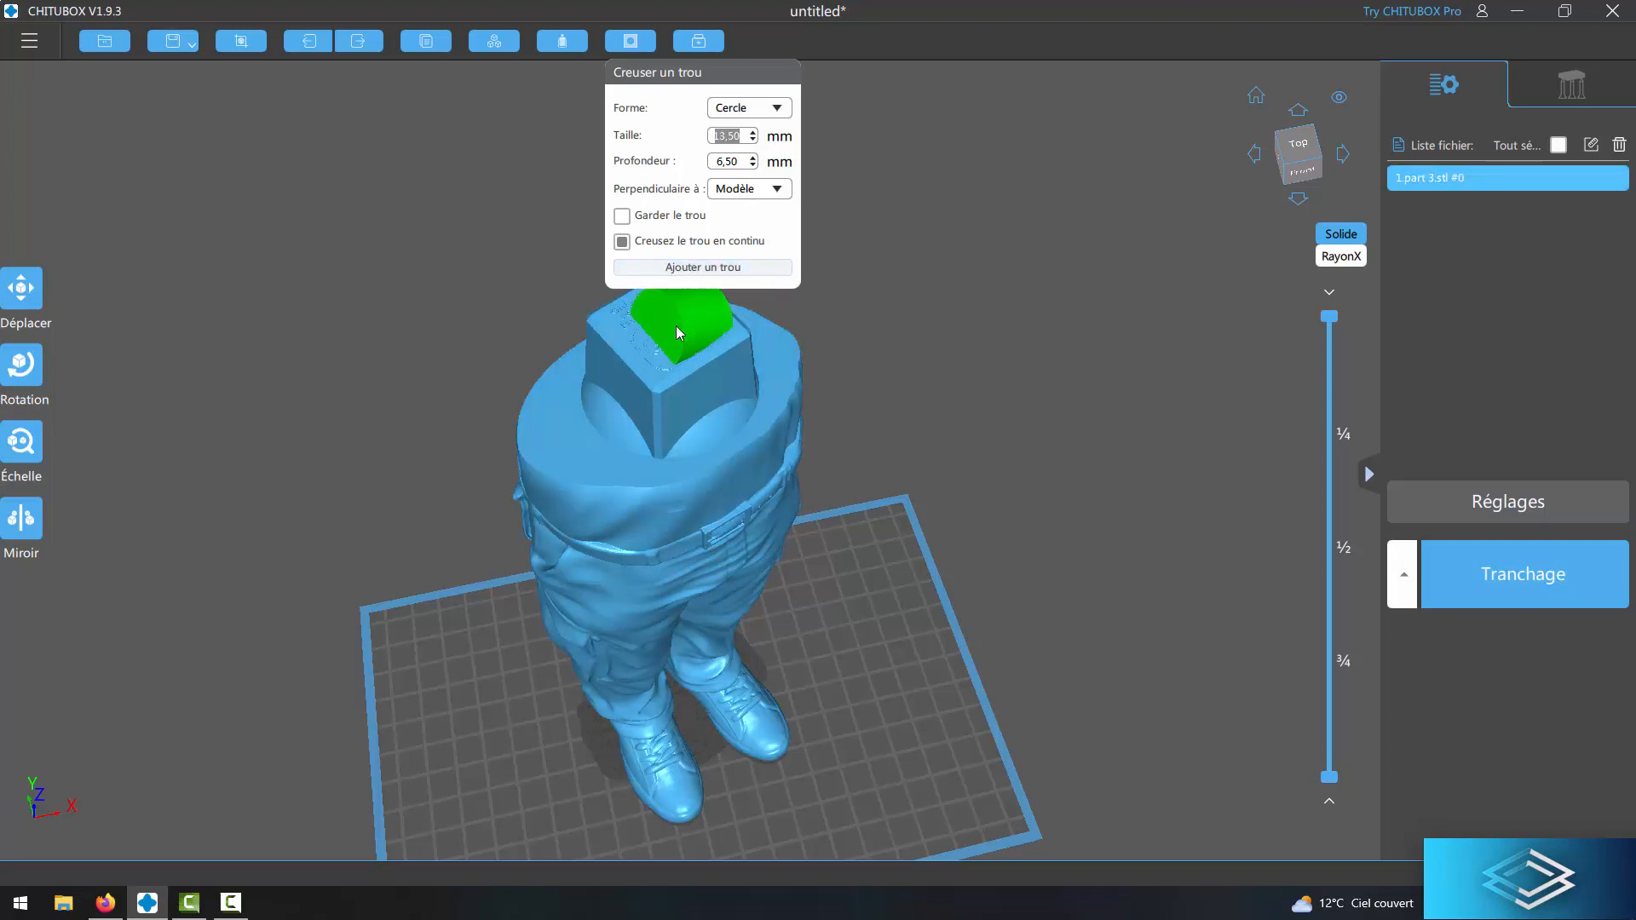
left_click(667, 331)
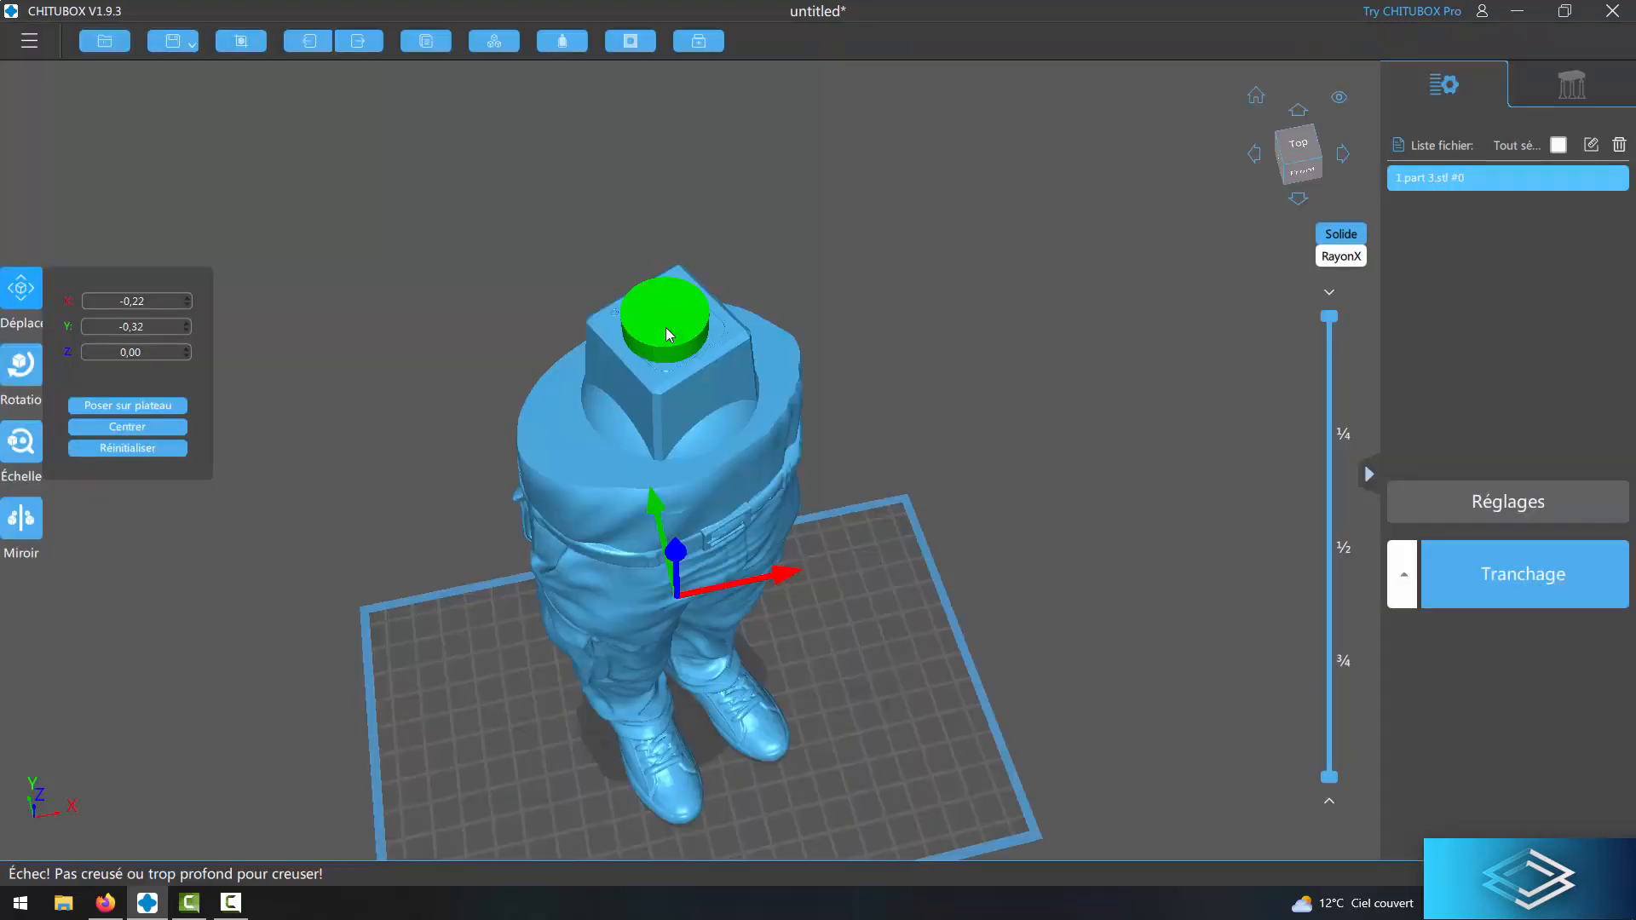
left_click(669, 330)
left_click(672, 332)
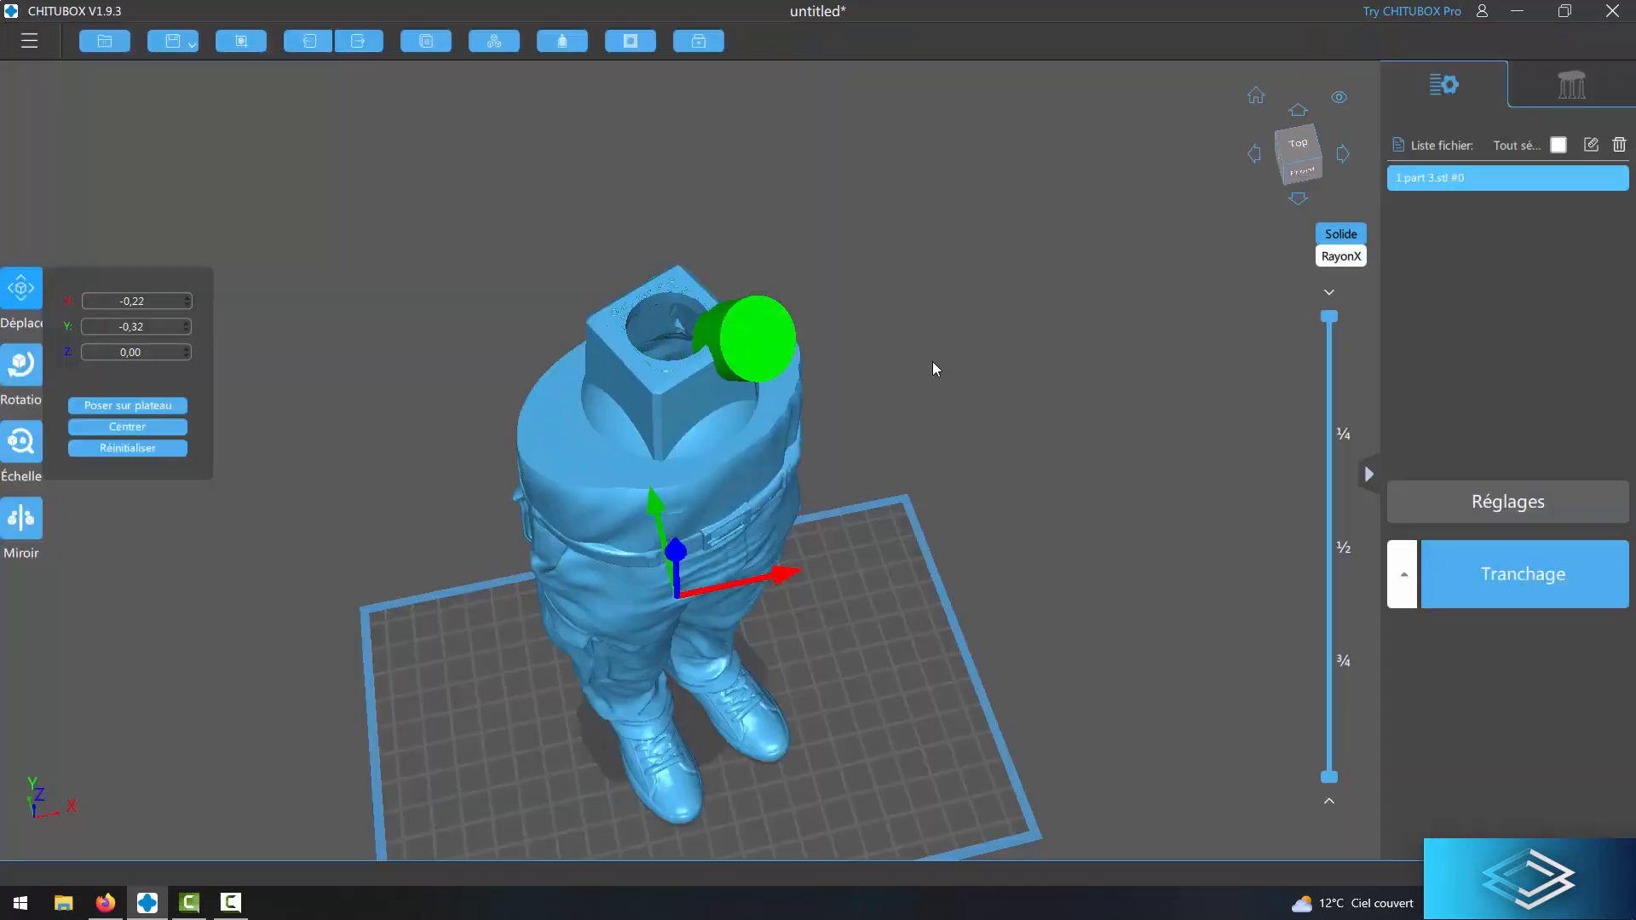
Try to punch an 11 mm circular hole, 6.50 mm deep, into the flat waist rim beside the square peg.
right_click_drag(934, 363, 1066, 339)
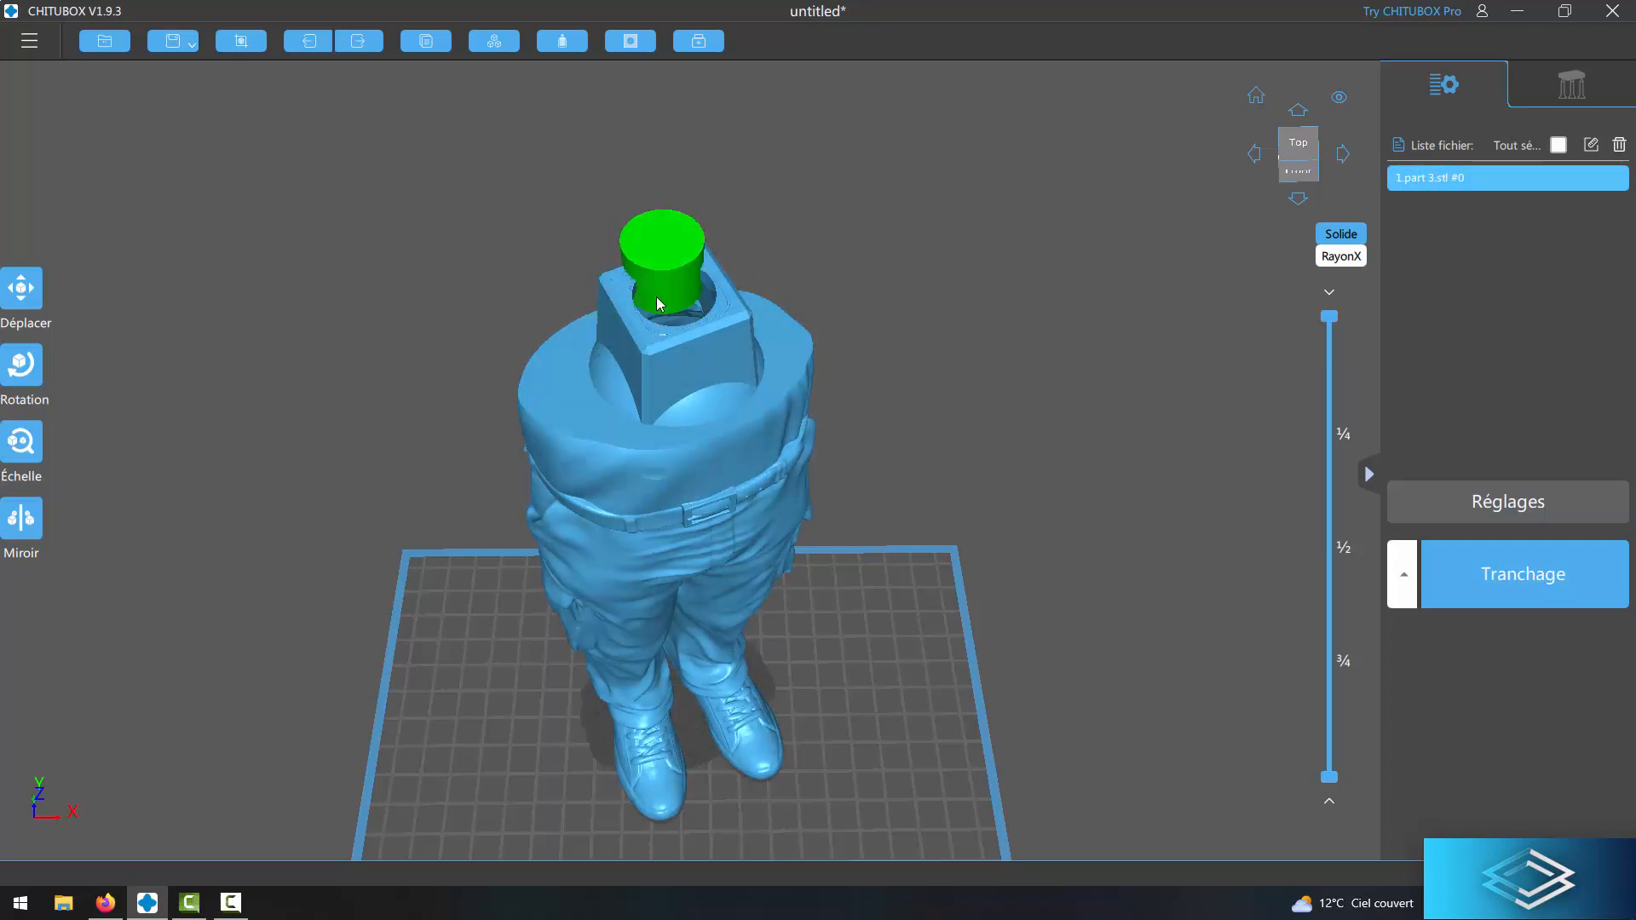
right_click_drag(661, 285, 694, 337)
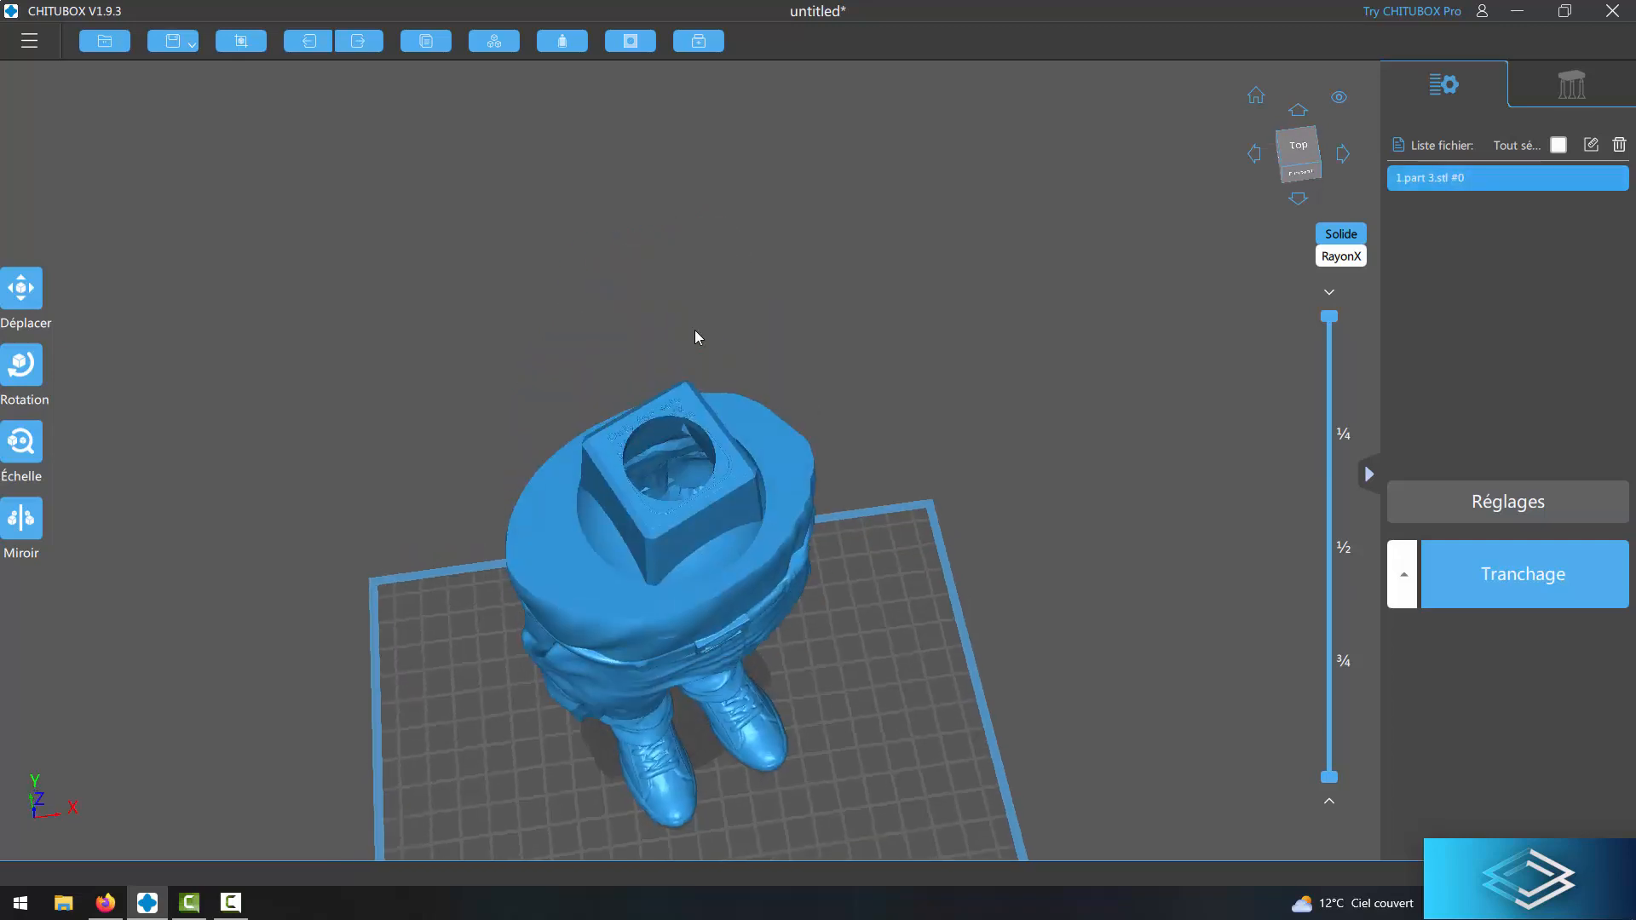
left_click(631, 41)
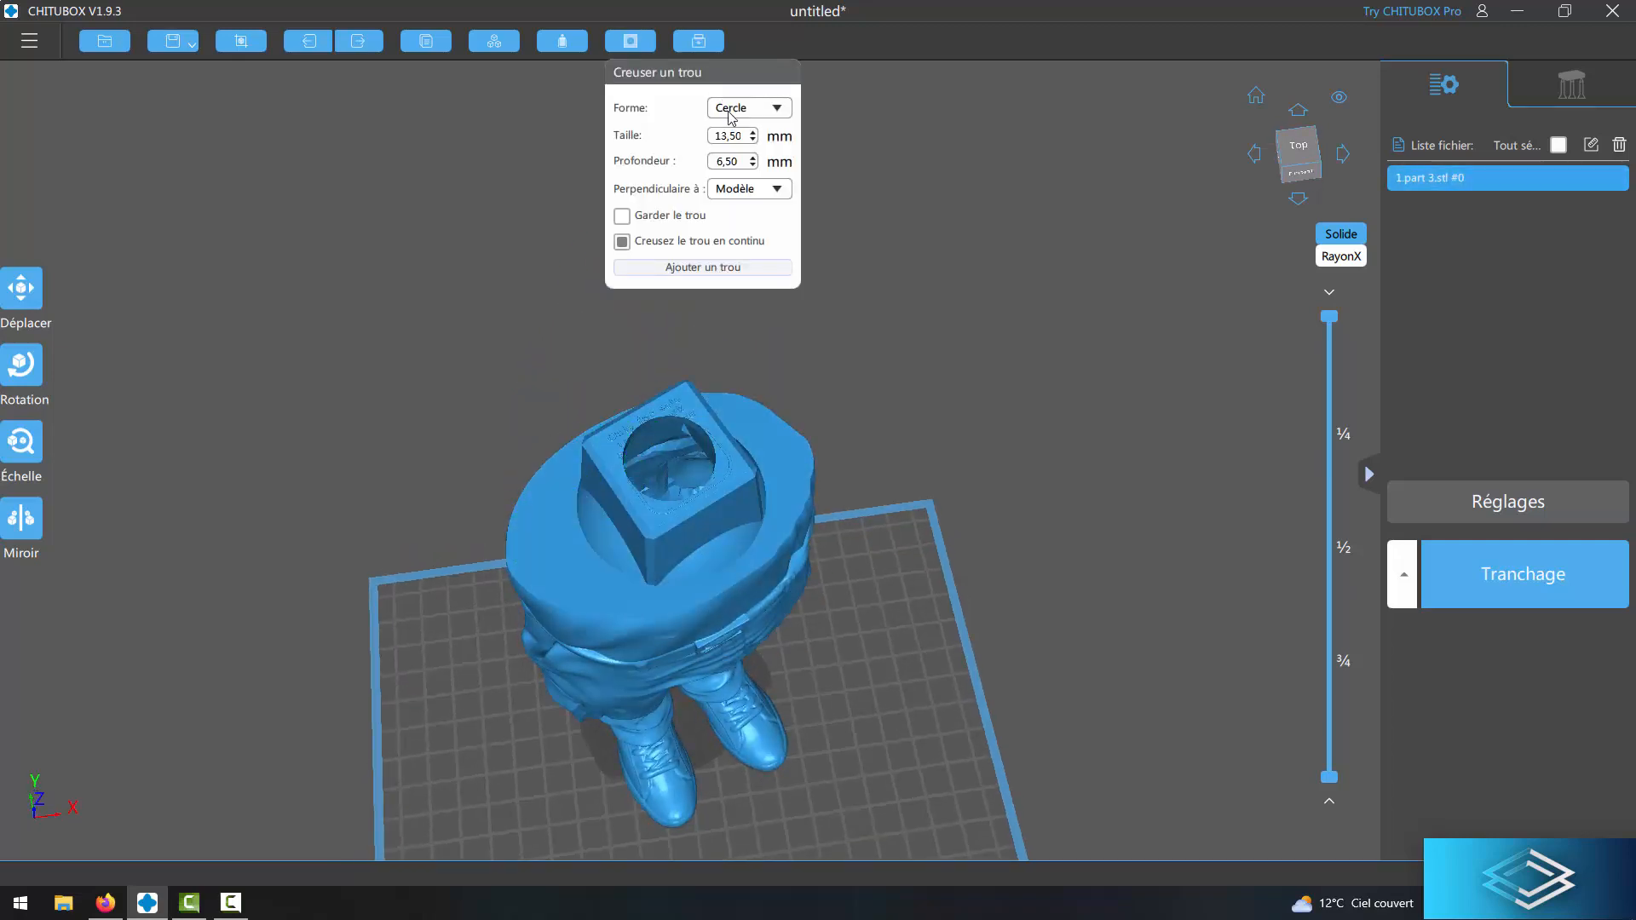
left_click(755, 140)
left_click(754, 140)
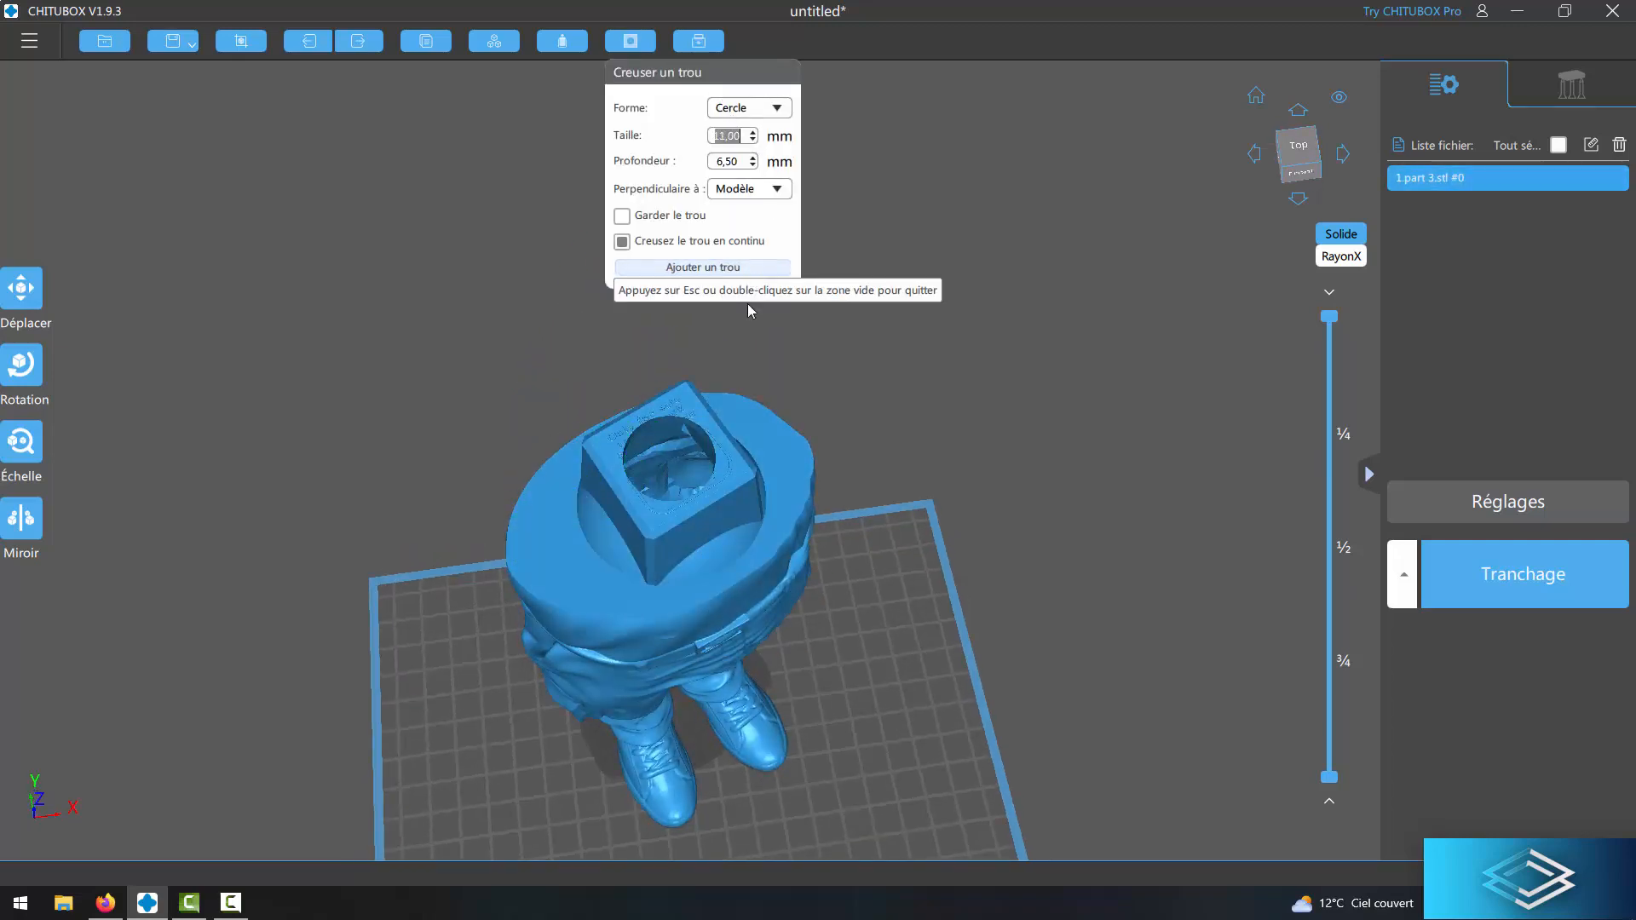
left_click(556, 560)
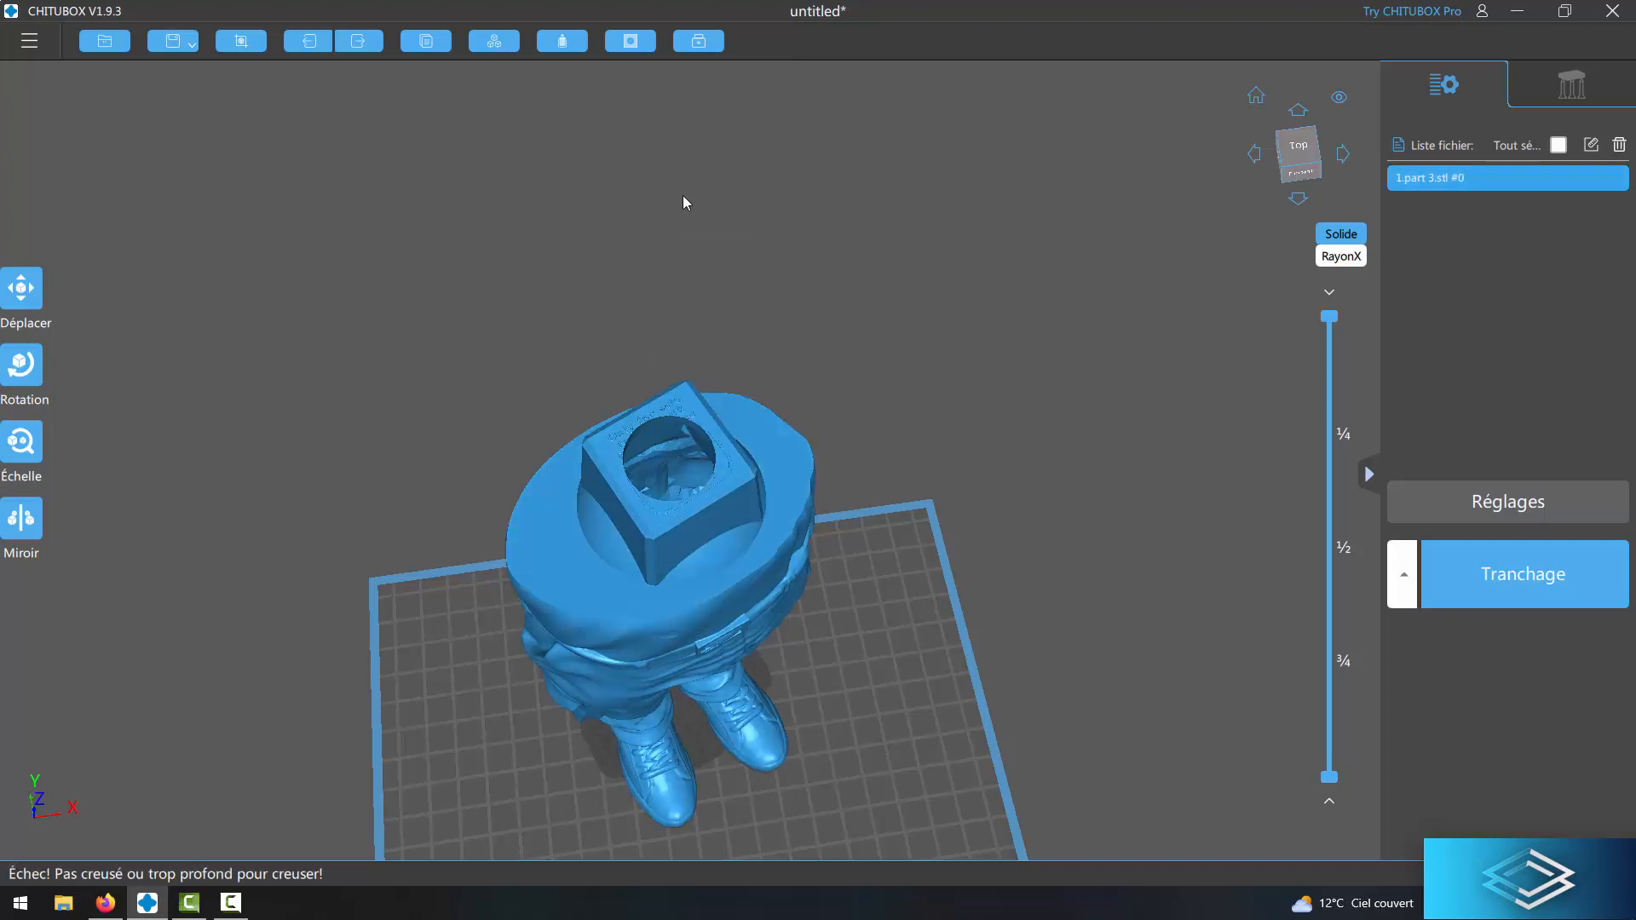
Reduce the hole size to 9 mm and try punching it into the flat waist rim beside the square peg.
left_click(637, 39)
left_click(753, 140)
left_click(753, 140)
left_click(754, 140)
left_click(753, 140)
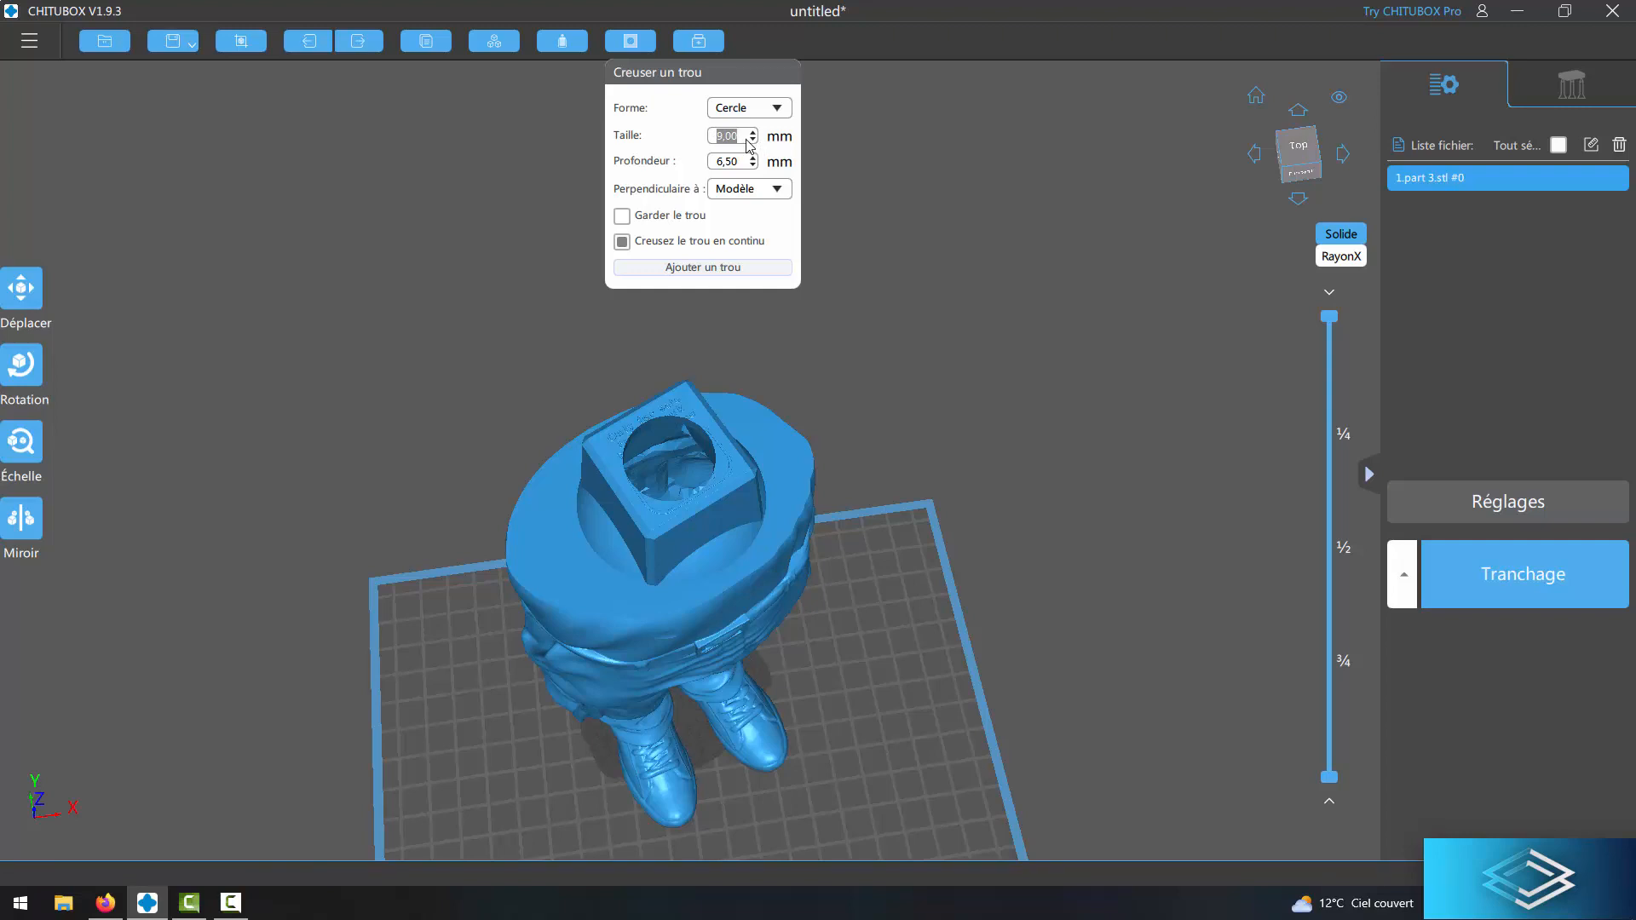
left_click(563, 561)
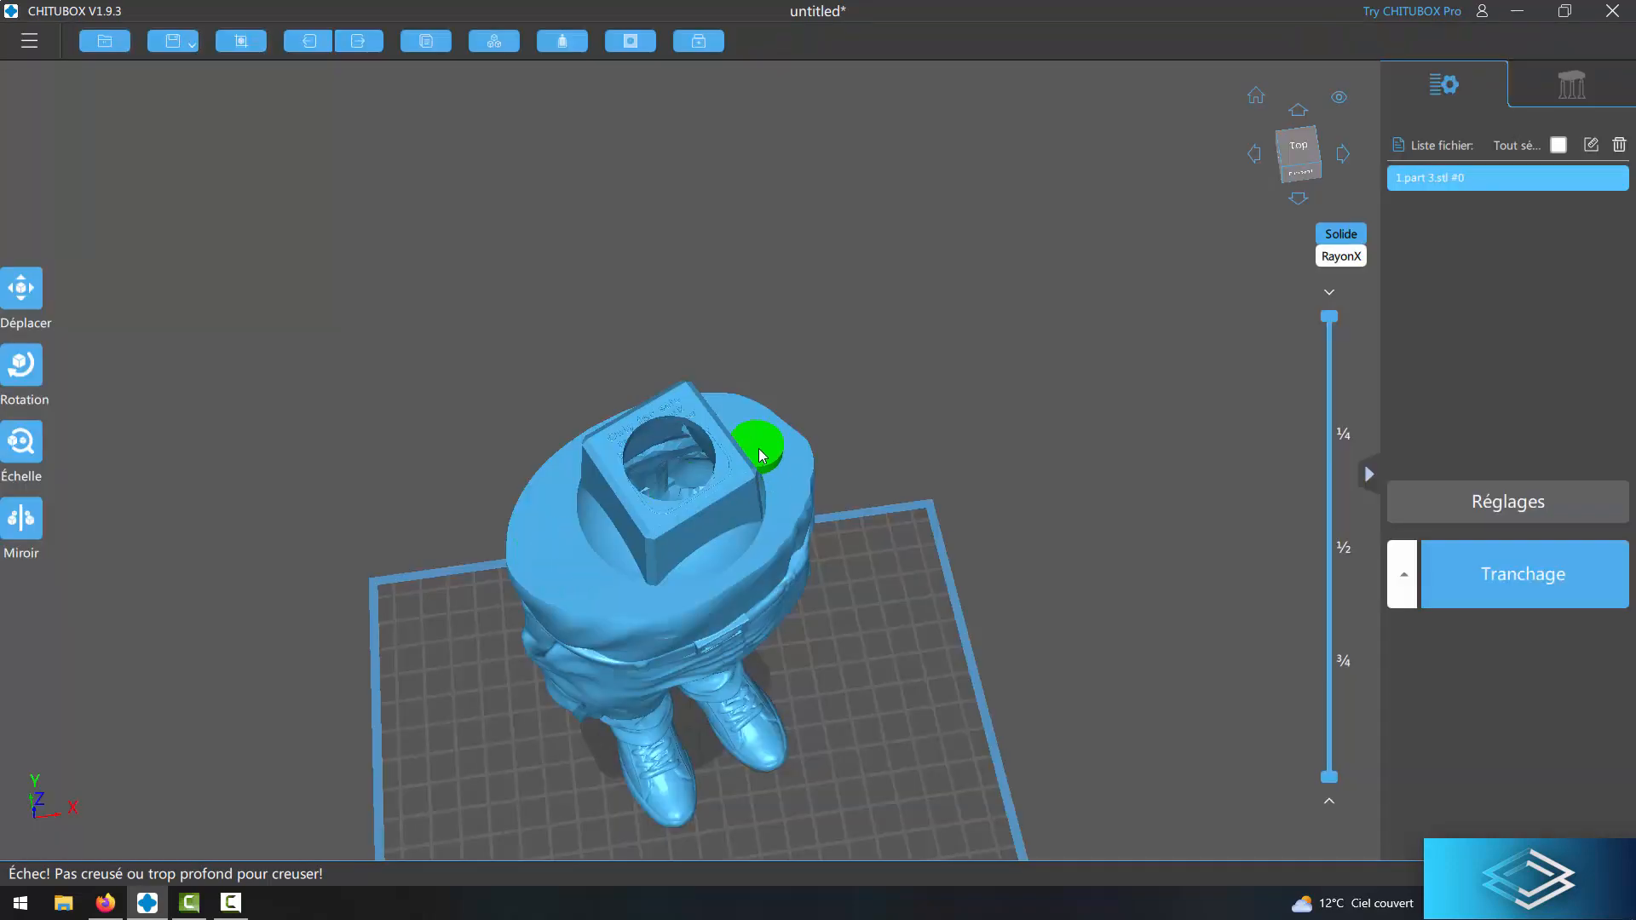
Punch a 9 mm circular hole, 6.50 mm deep, into a side face of the square peg, trying several faces.
left_click_drag(942, 486, 880, 463)
left_click(741, 271)
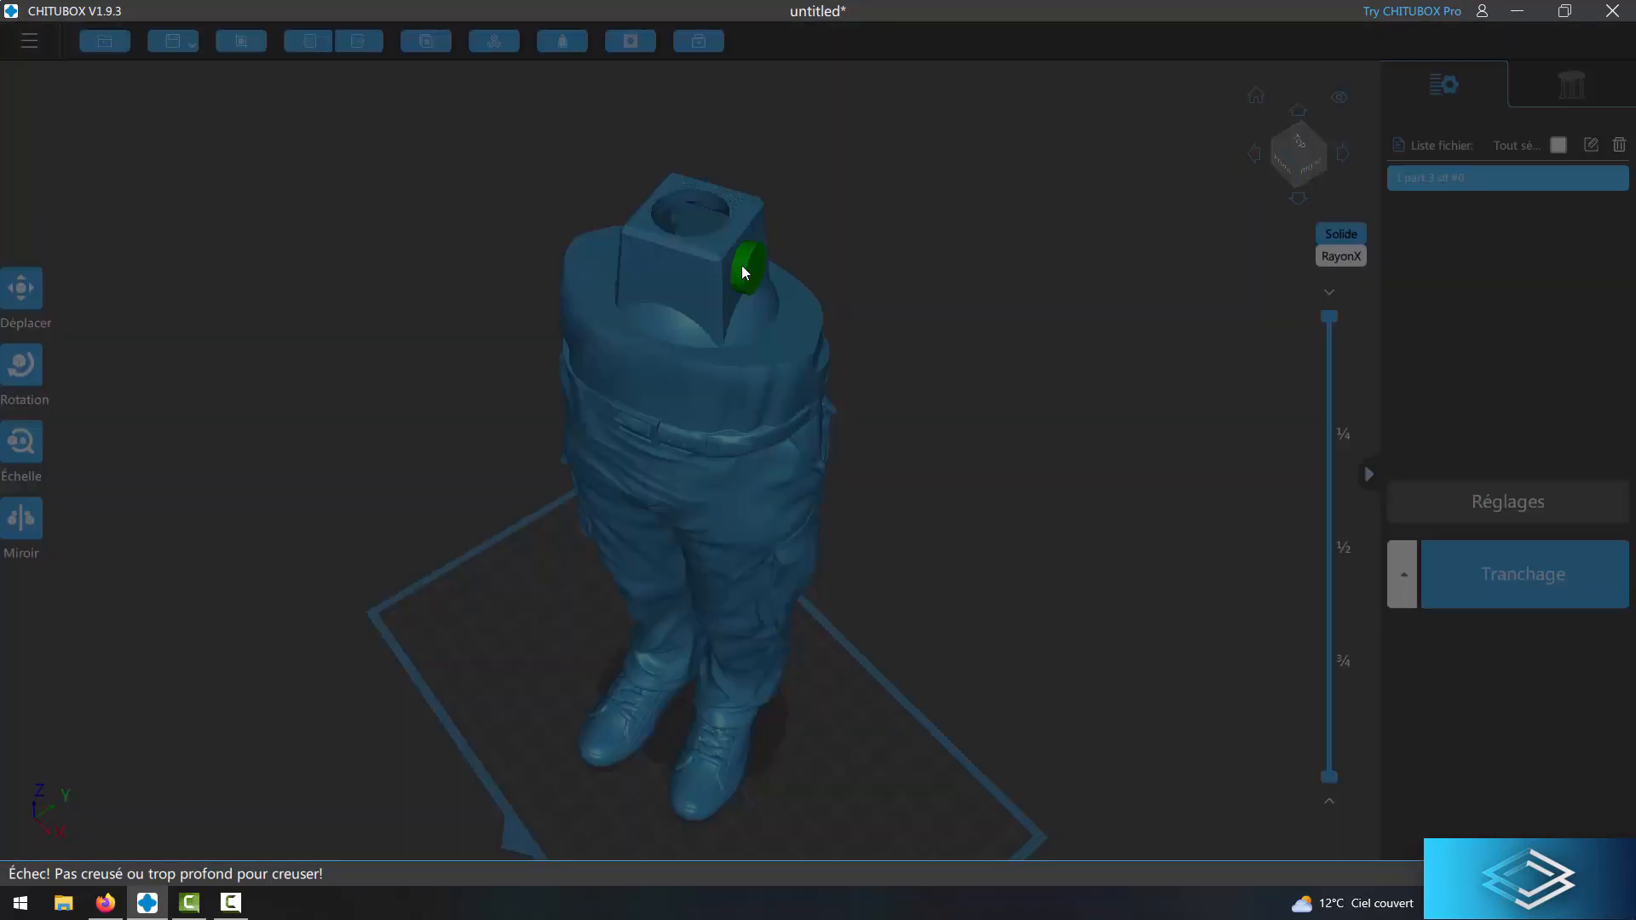
right_click_drag(928, 292, 1065, 252)
left_click(711, 127)
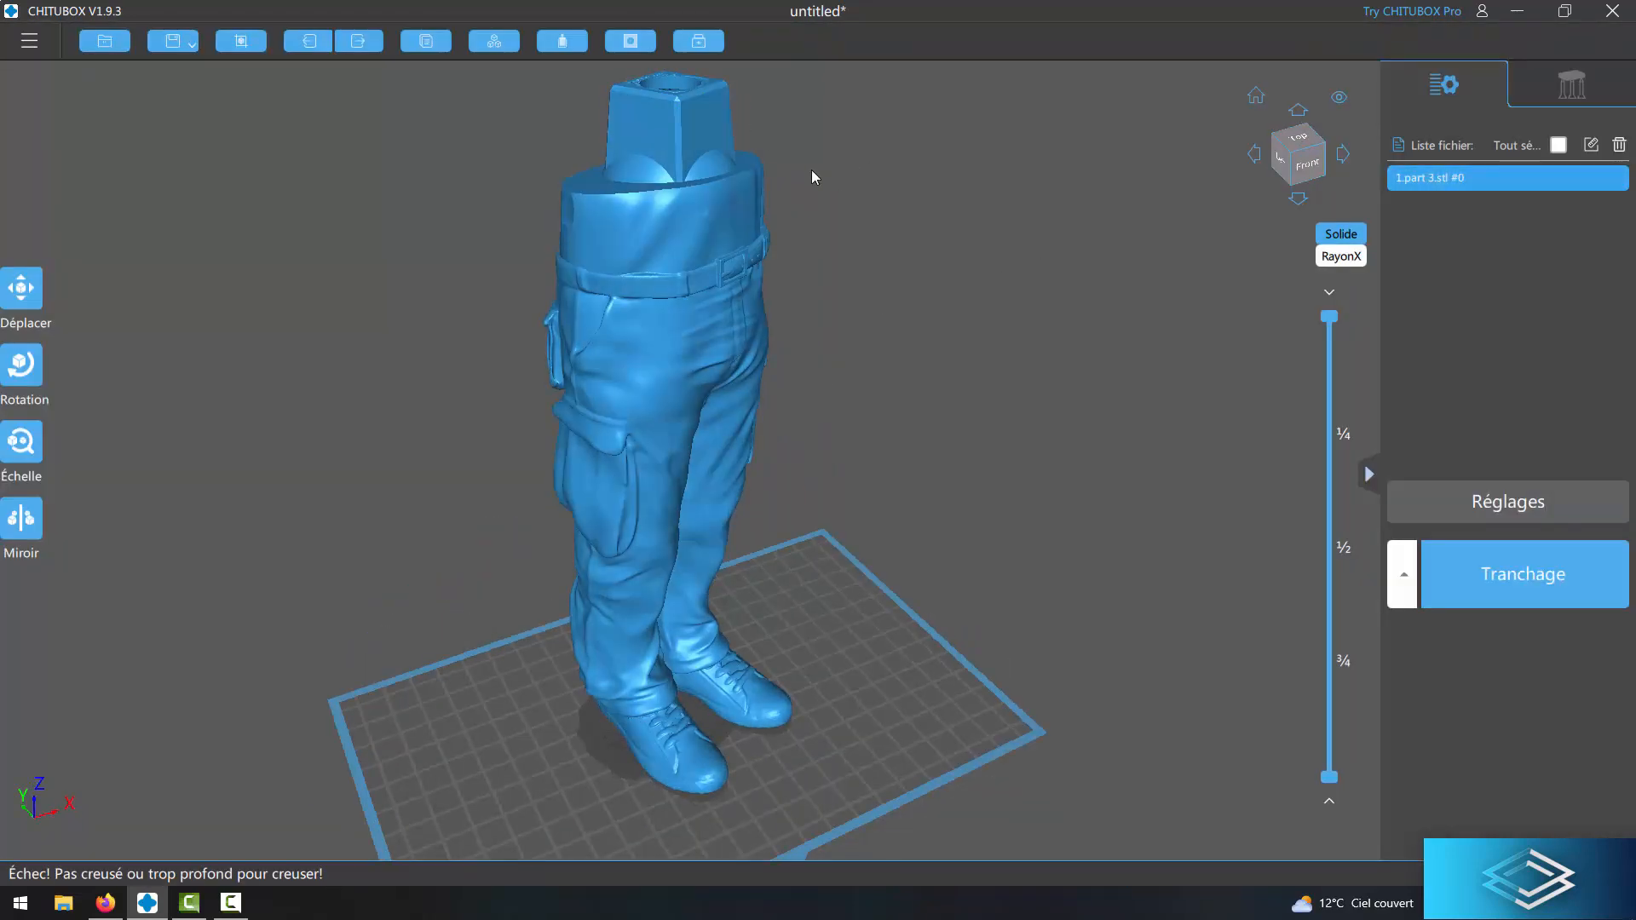
left_click(652, 137)
right_click_drag(780, 180, 895, 189)
left_click(633, 135)
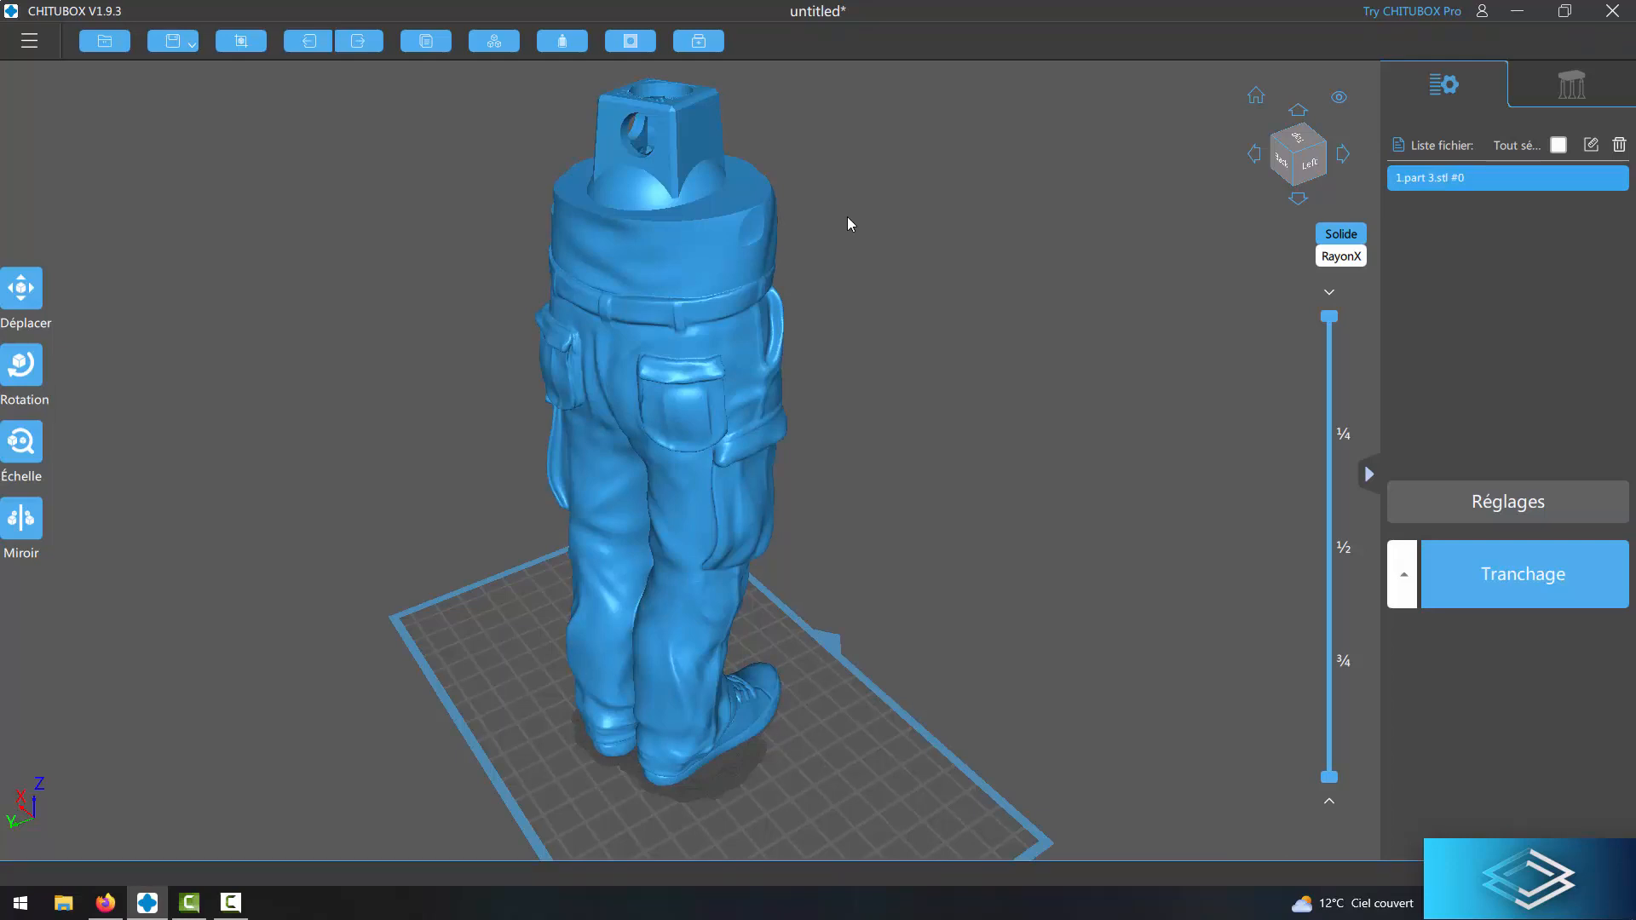
right_click_drag(849, 224, 678, 623)
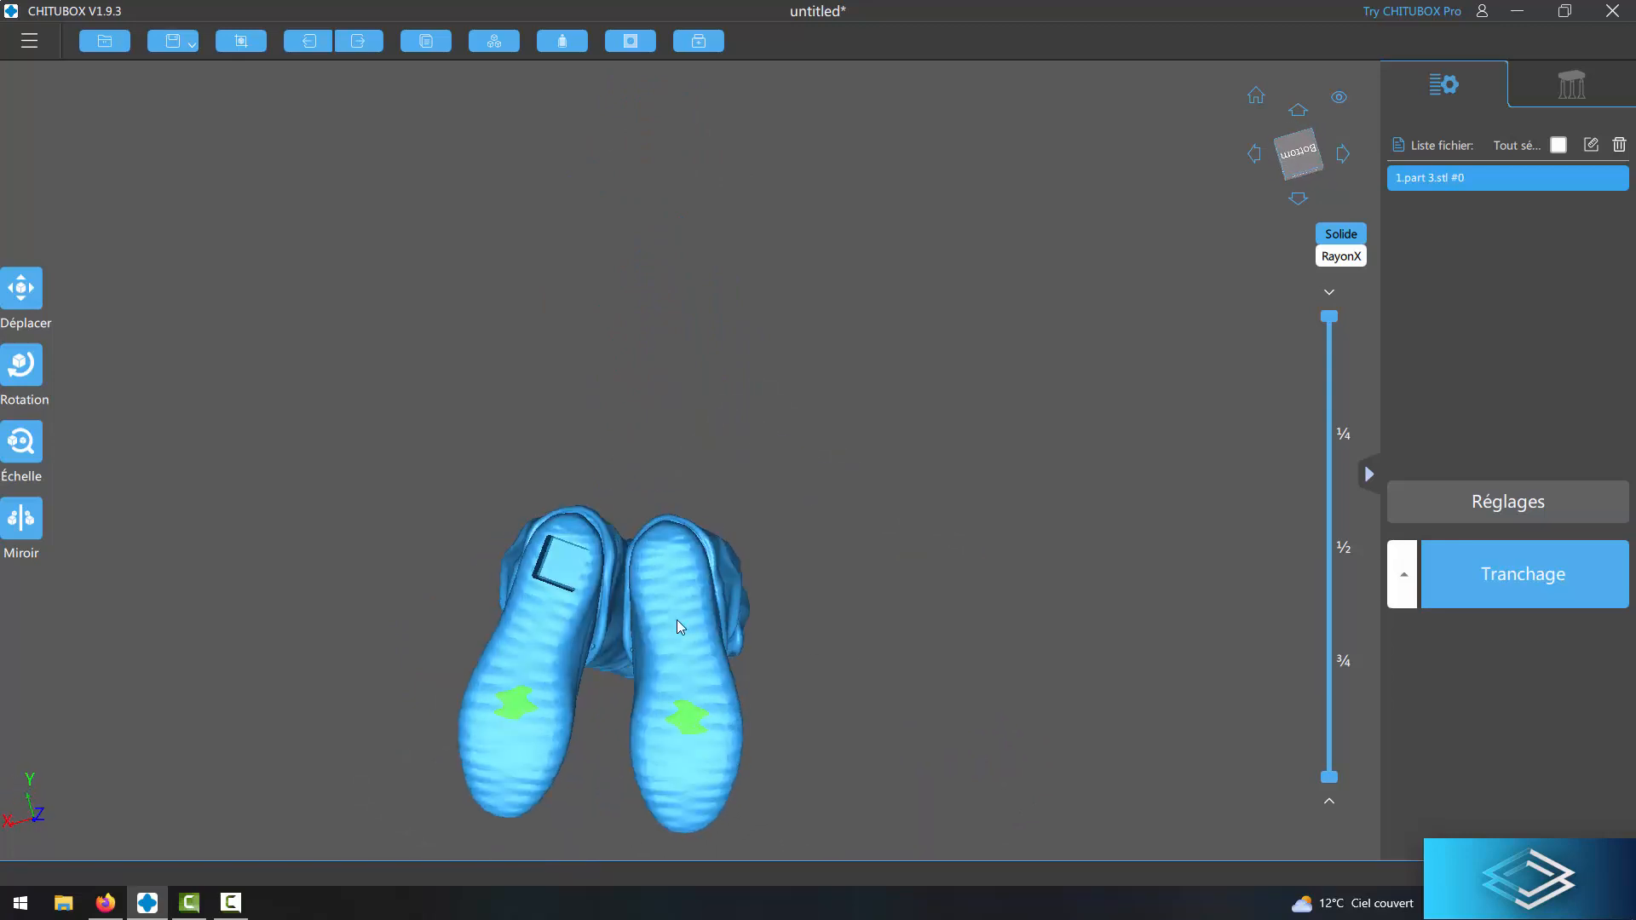
Punch a circular hole into the plain heel and a 6 mm one, 6.50 mm deep, into the square socket of the other heel.
right_click_drag(569, 566, 552, 556)
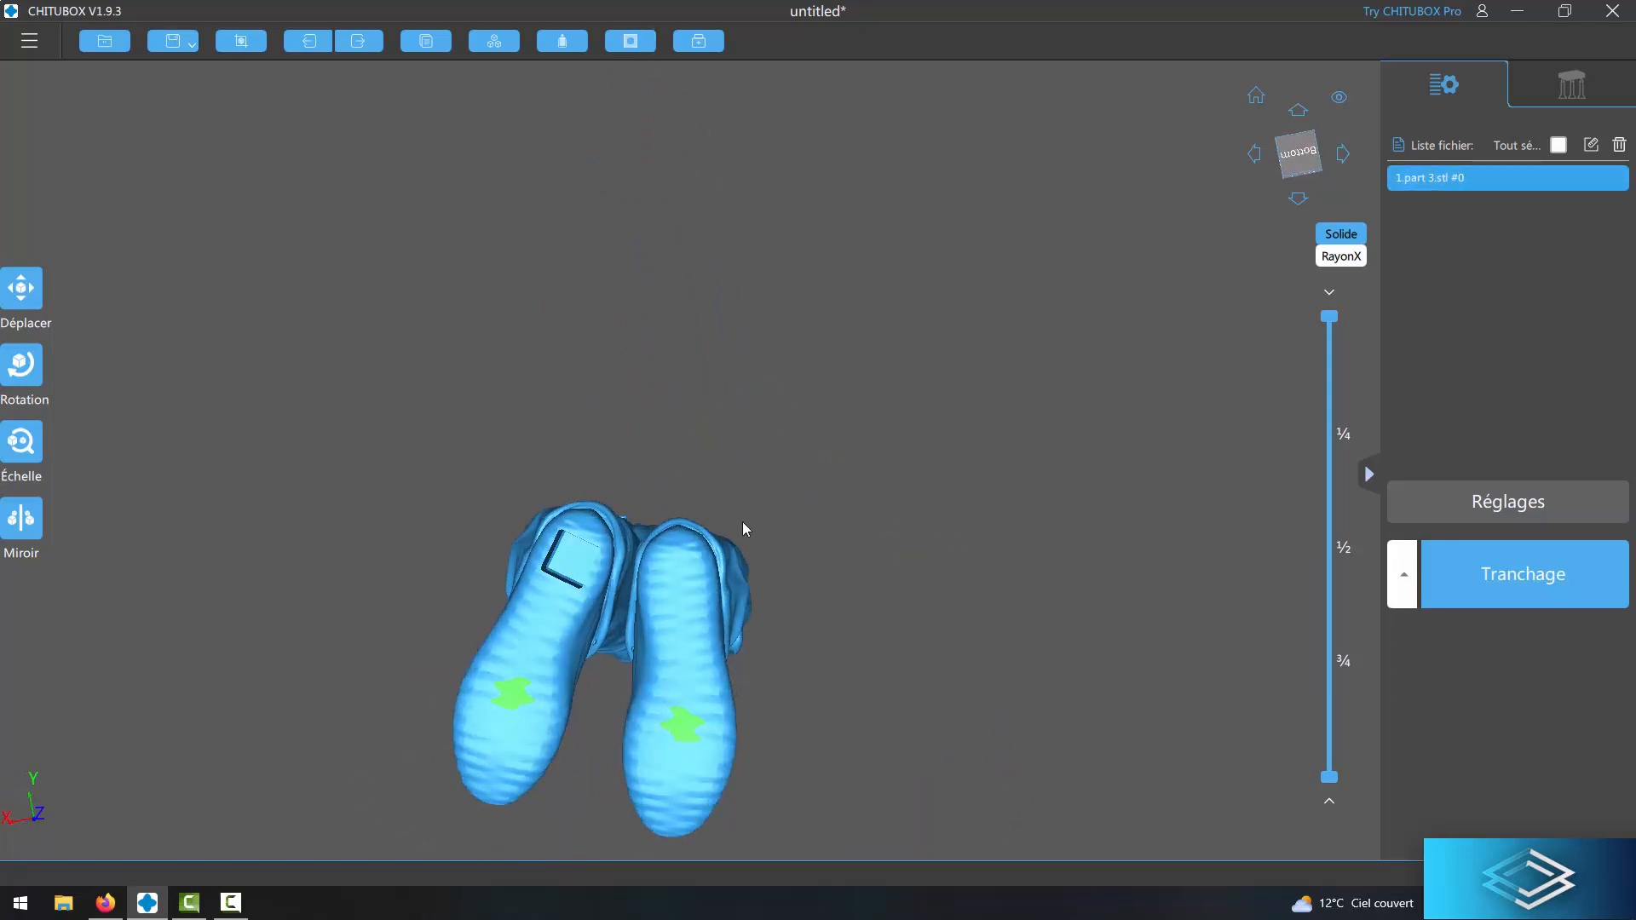
right_click_drag(807, 661, 908, 444)
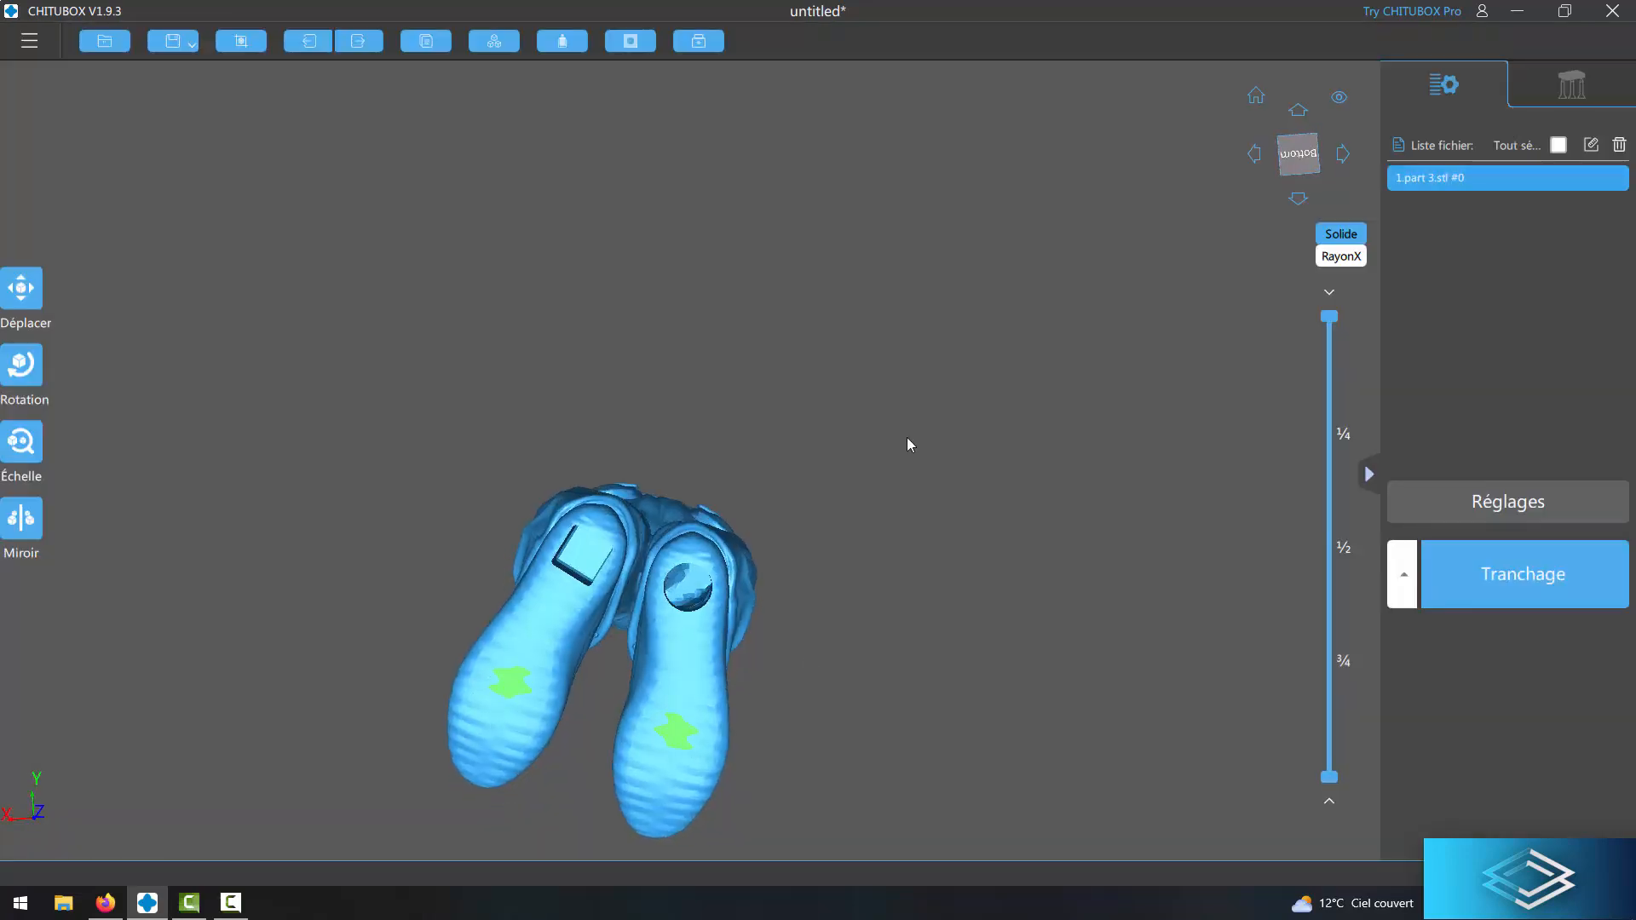
left_click(631, 41)
left_click(753, 134)
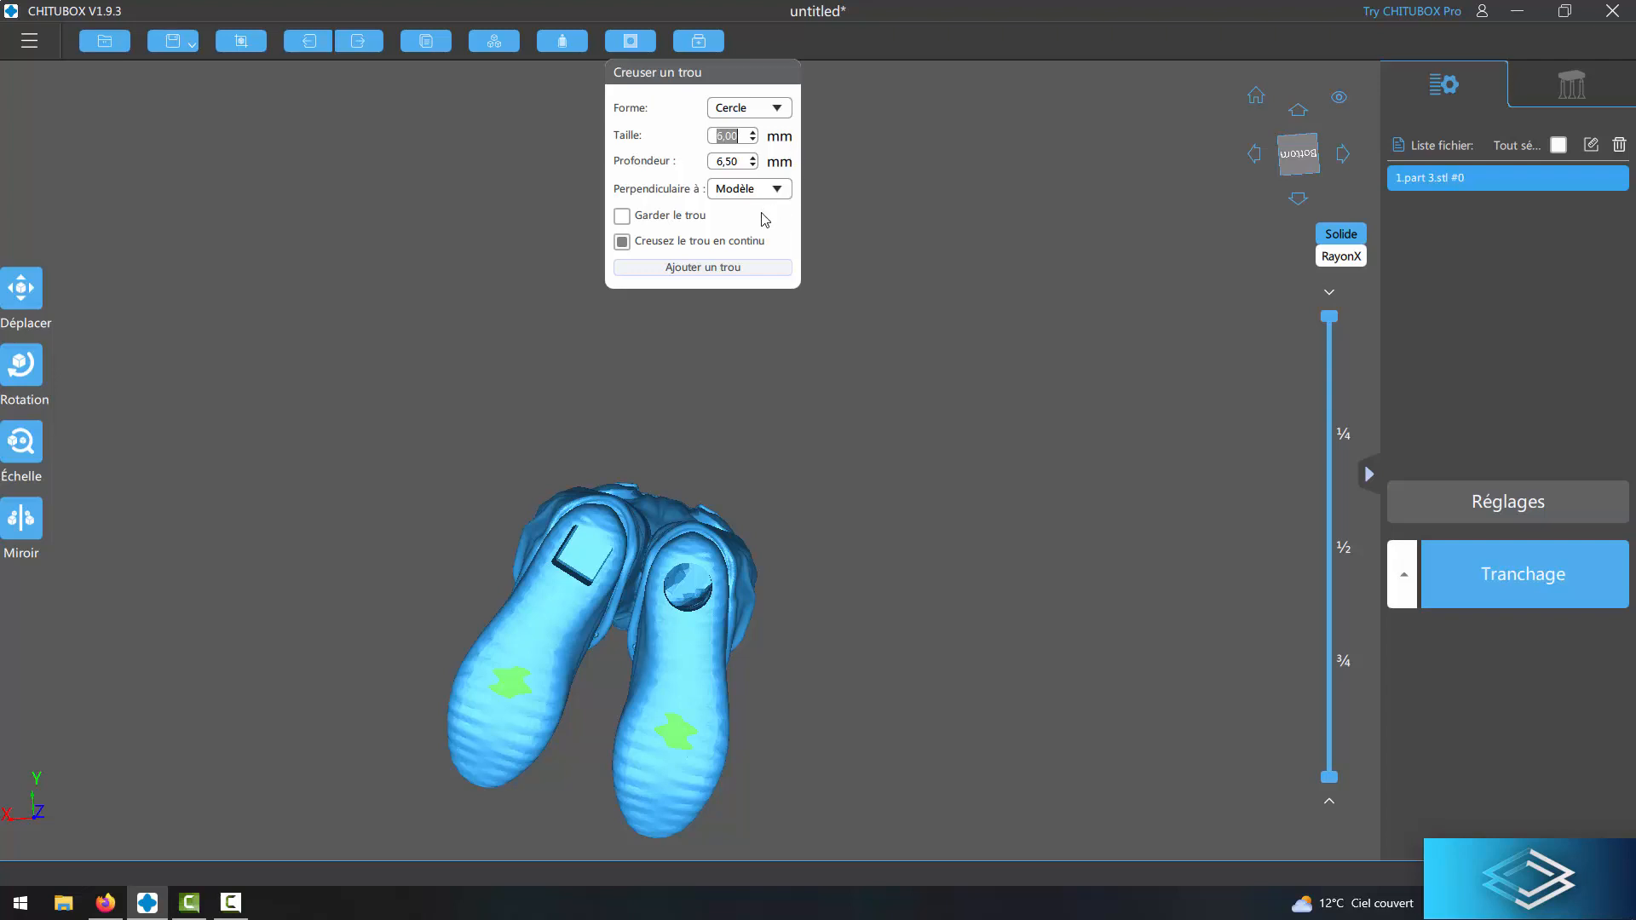
scroll(571, 573, "up", 3)
scroll(571, 568, "up", 4)
left_click(603, 543)
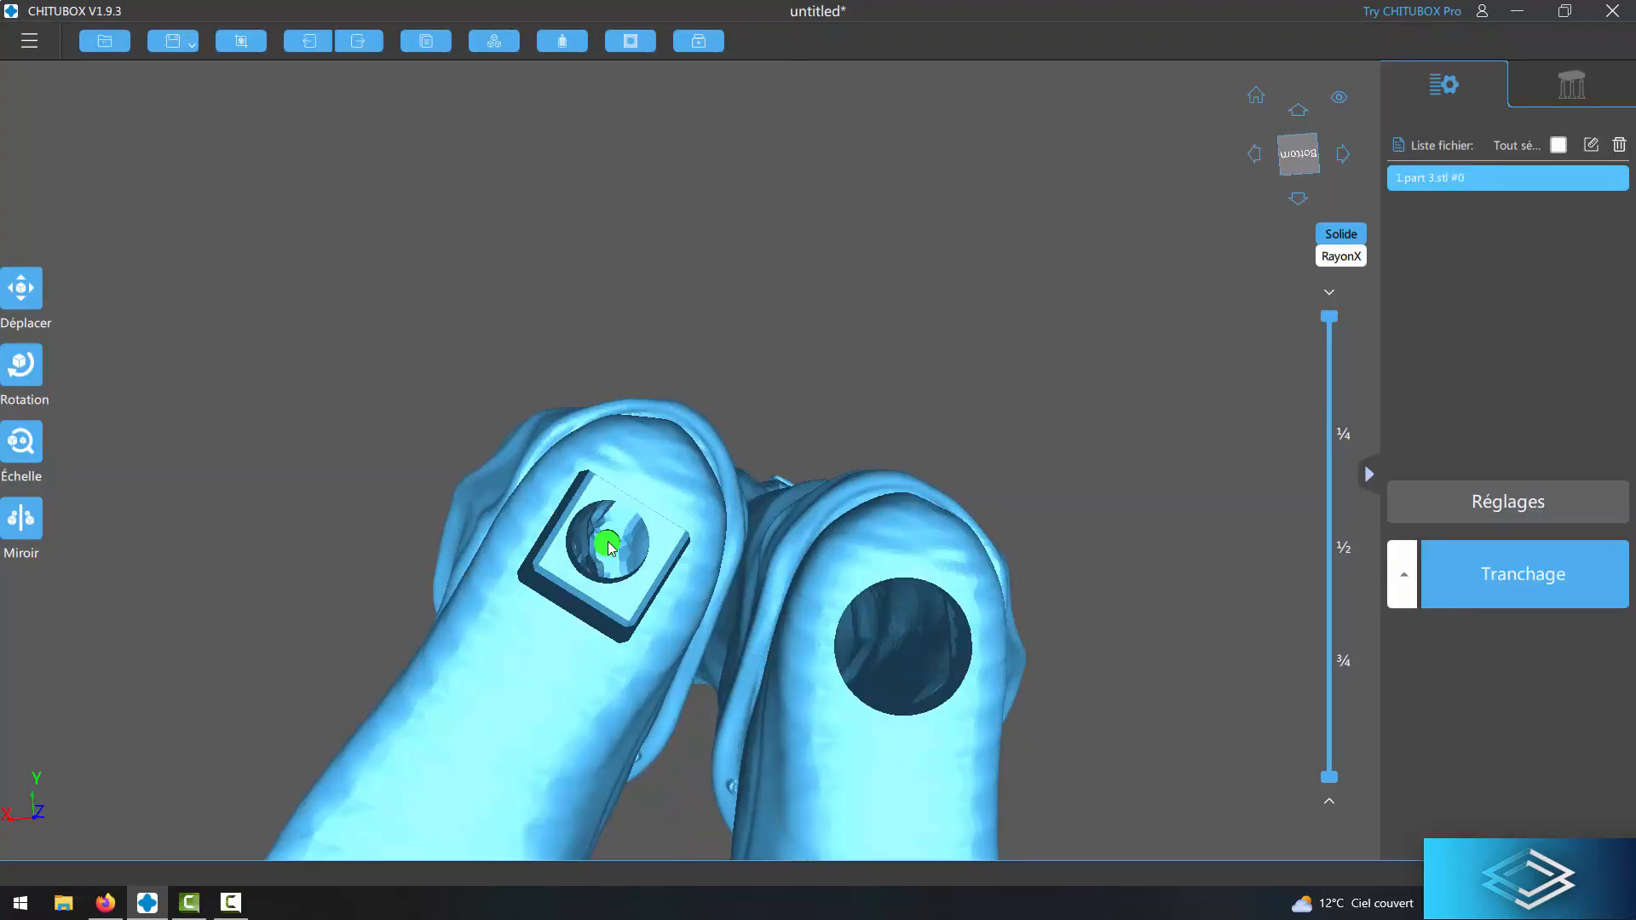
Punch a circular hole, 6.50 mm deep, into the flat waist rim beside the square peg.
right_click_drag(1278, 477, 1180, 508)
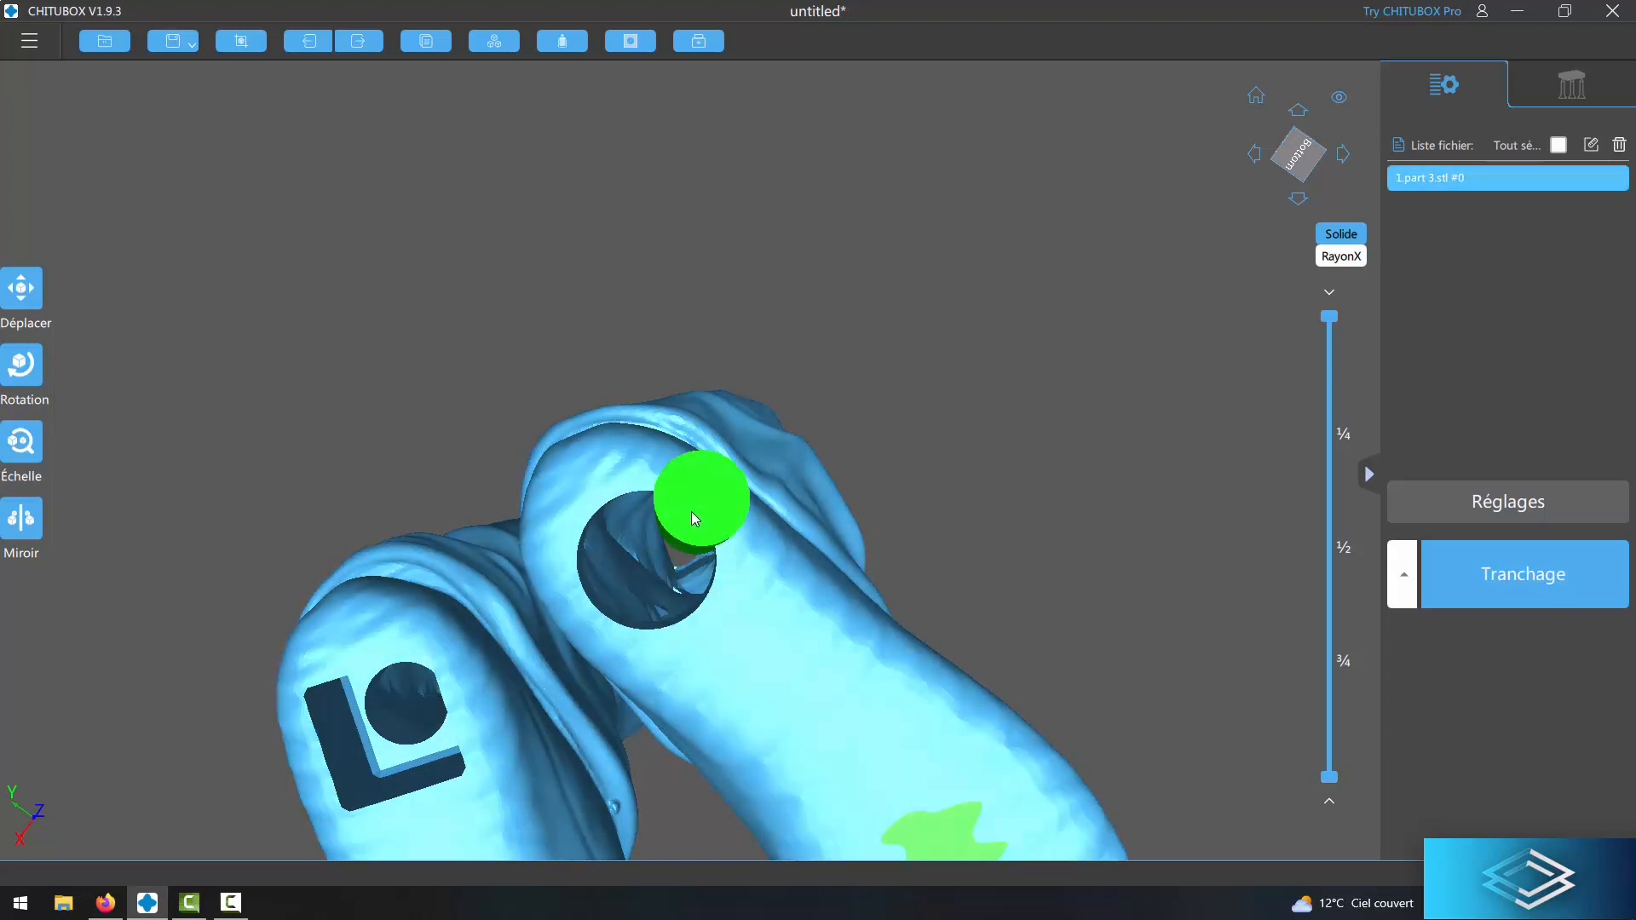
right_click_drag(1171, 388, 1089, 373)
middle_click_drag(1090, 370, 614, 580)
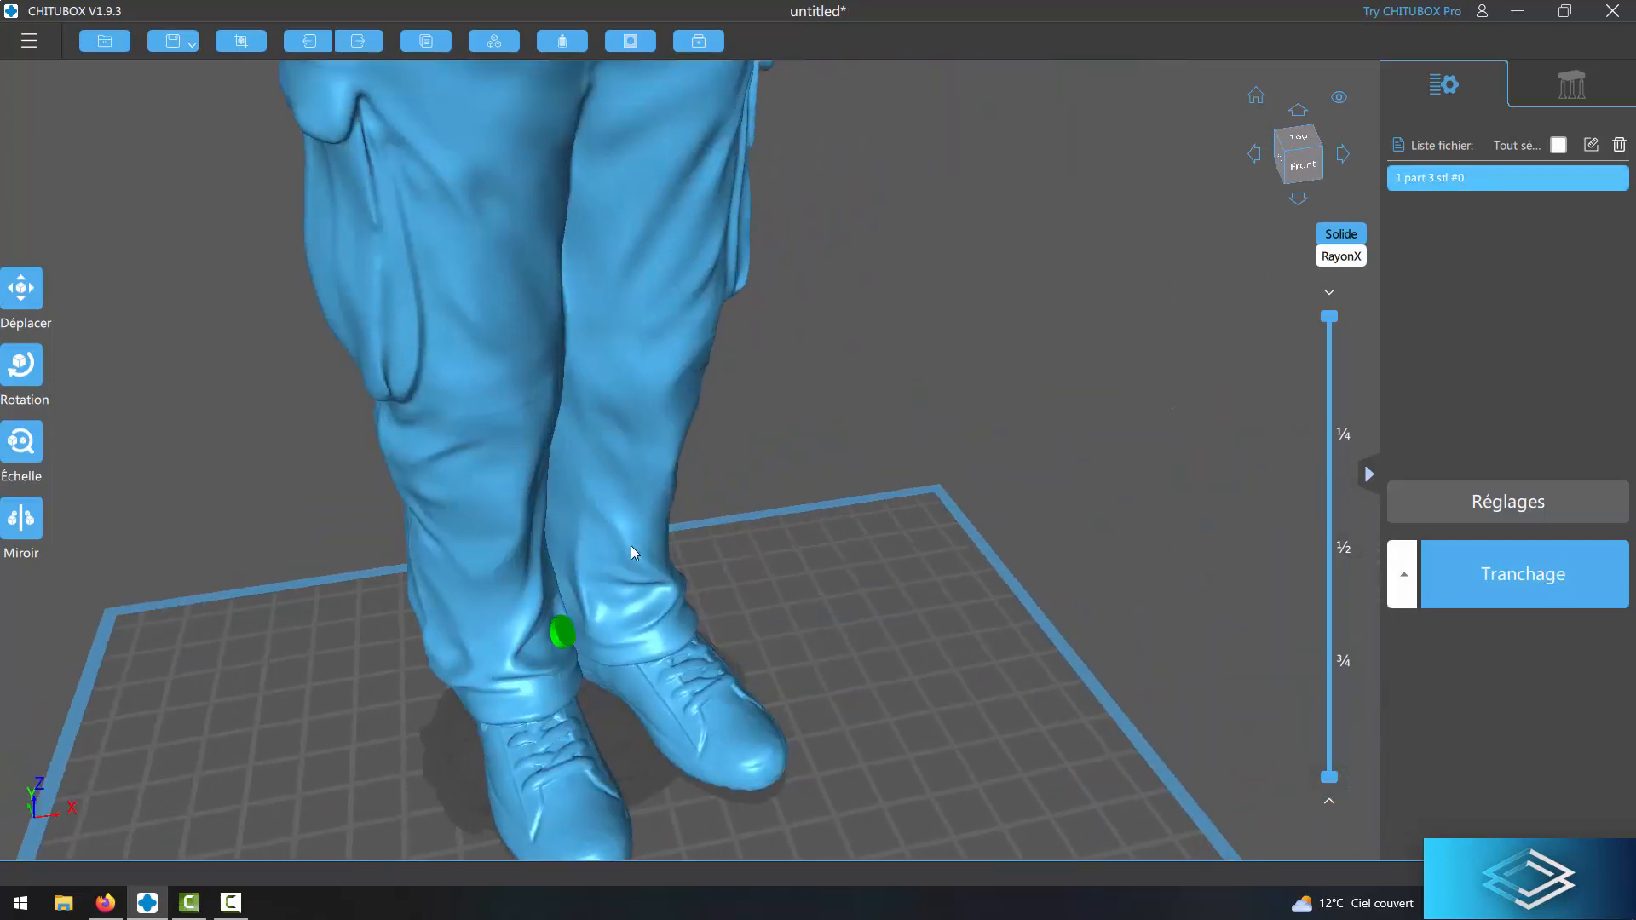
scroll(630, 545, "down", 3)
right_click_drag(643, 527, 895, 387)
left_click(451, 335)
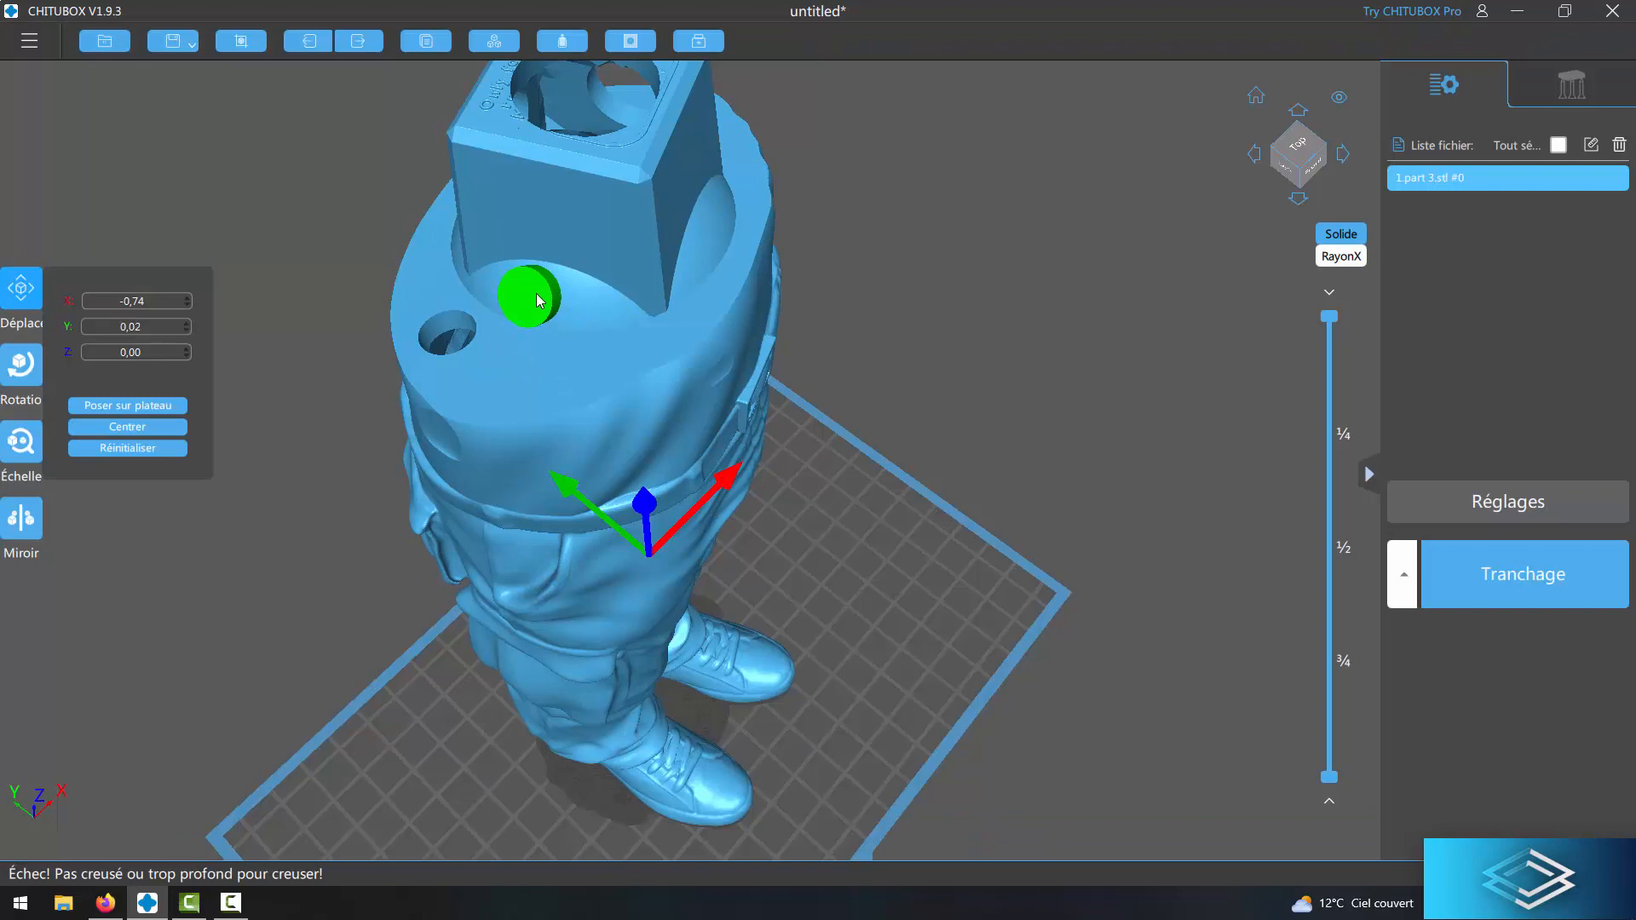
Punch circular holes into the concave hollow at the square peg's base and into the peg's side face above it.
left_click(535, 292)
left_click(510, 217)
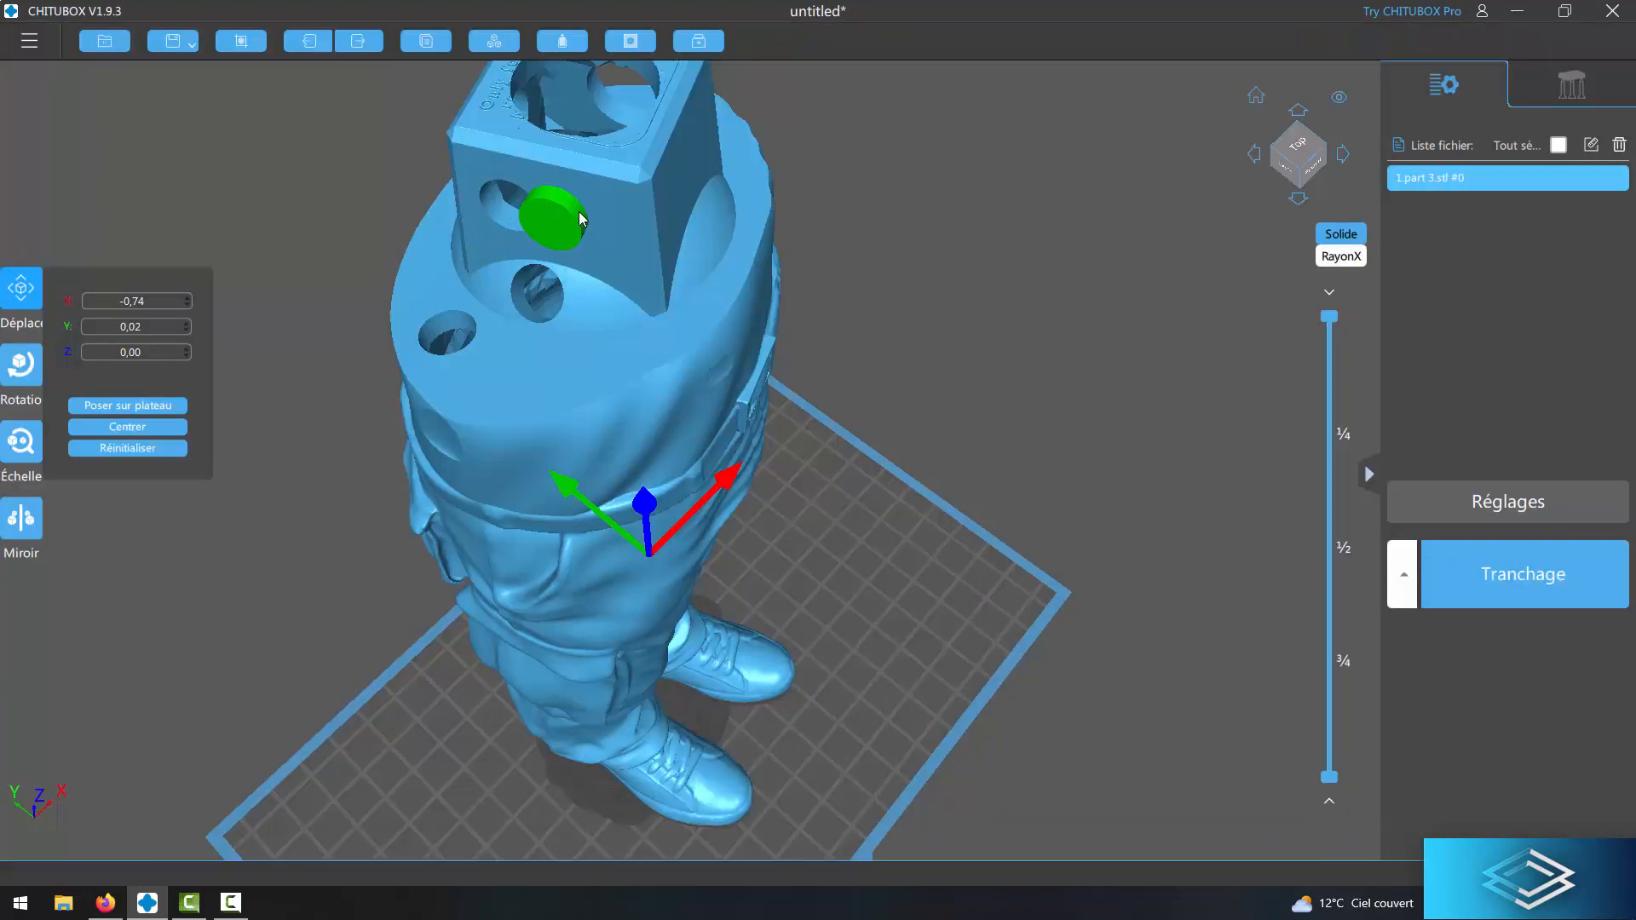
left_click(588, 221)
left_click(980, 243)
Punch circular holes into the front face of the square peg and the concave hollow below its right face.
right_click_drag(1006, 242, 679, 431)
left_click(648, 319)
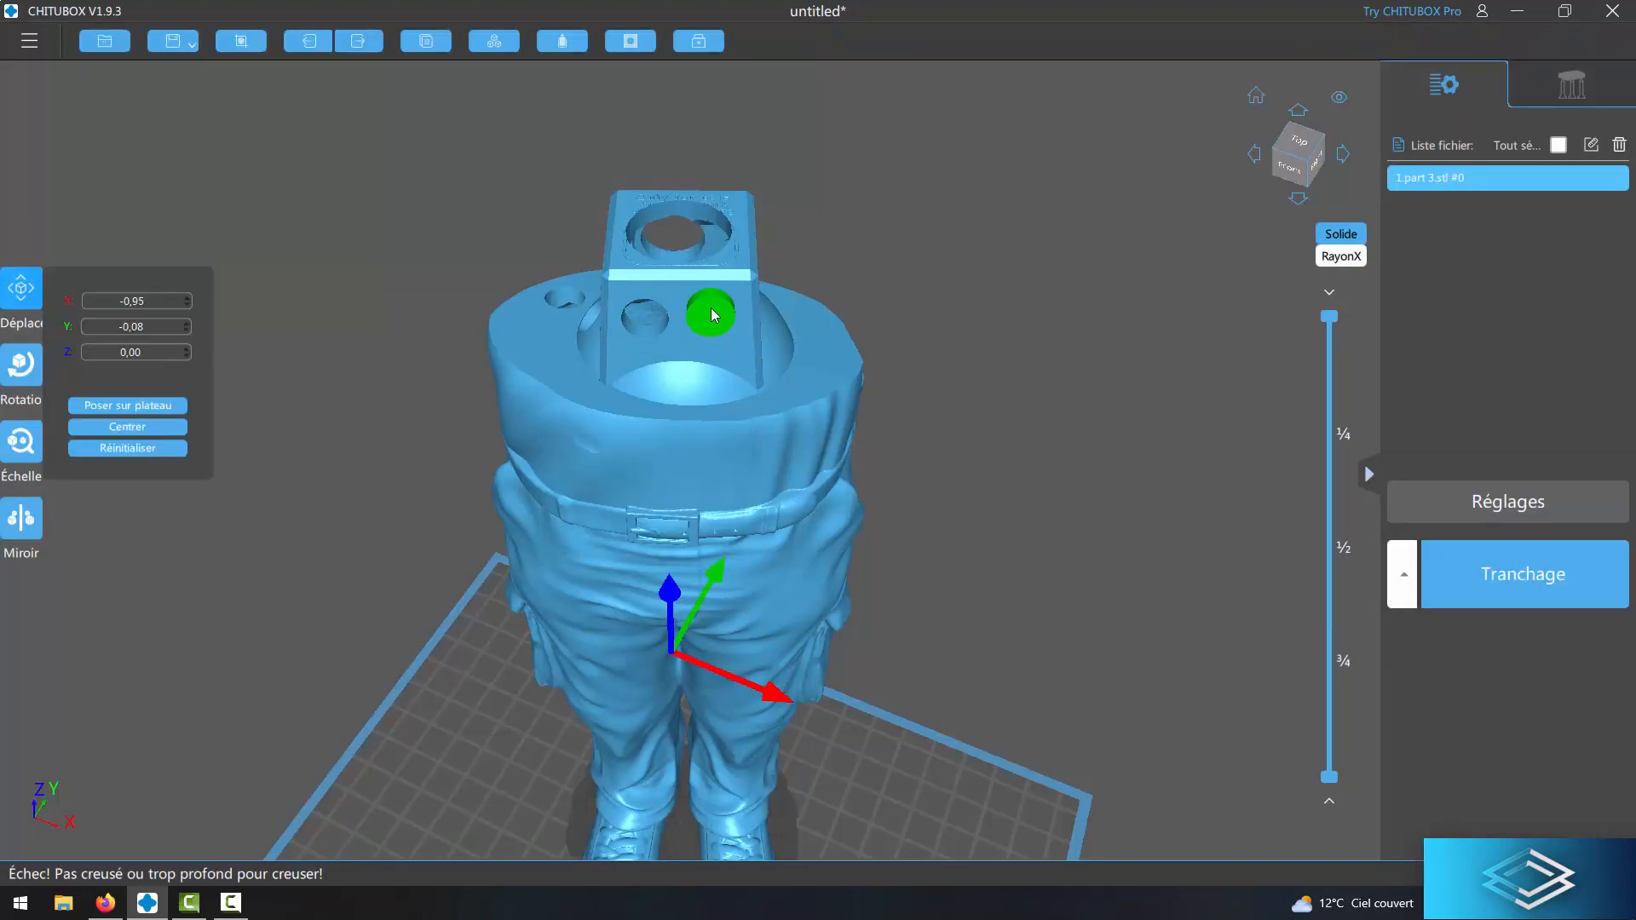
left_click(1093, 339)
right_click_drag(1094, 339, 989, 312)
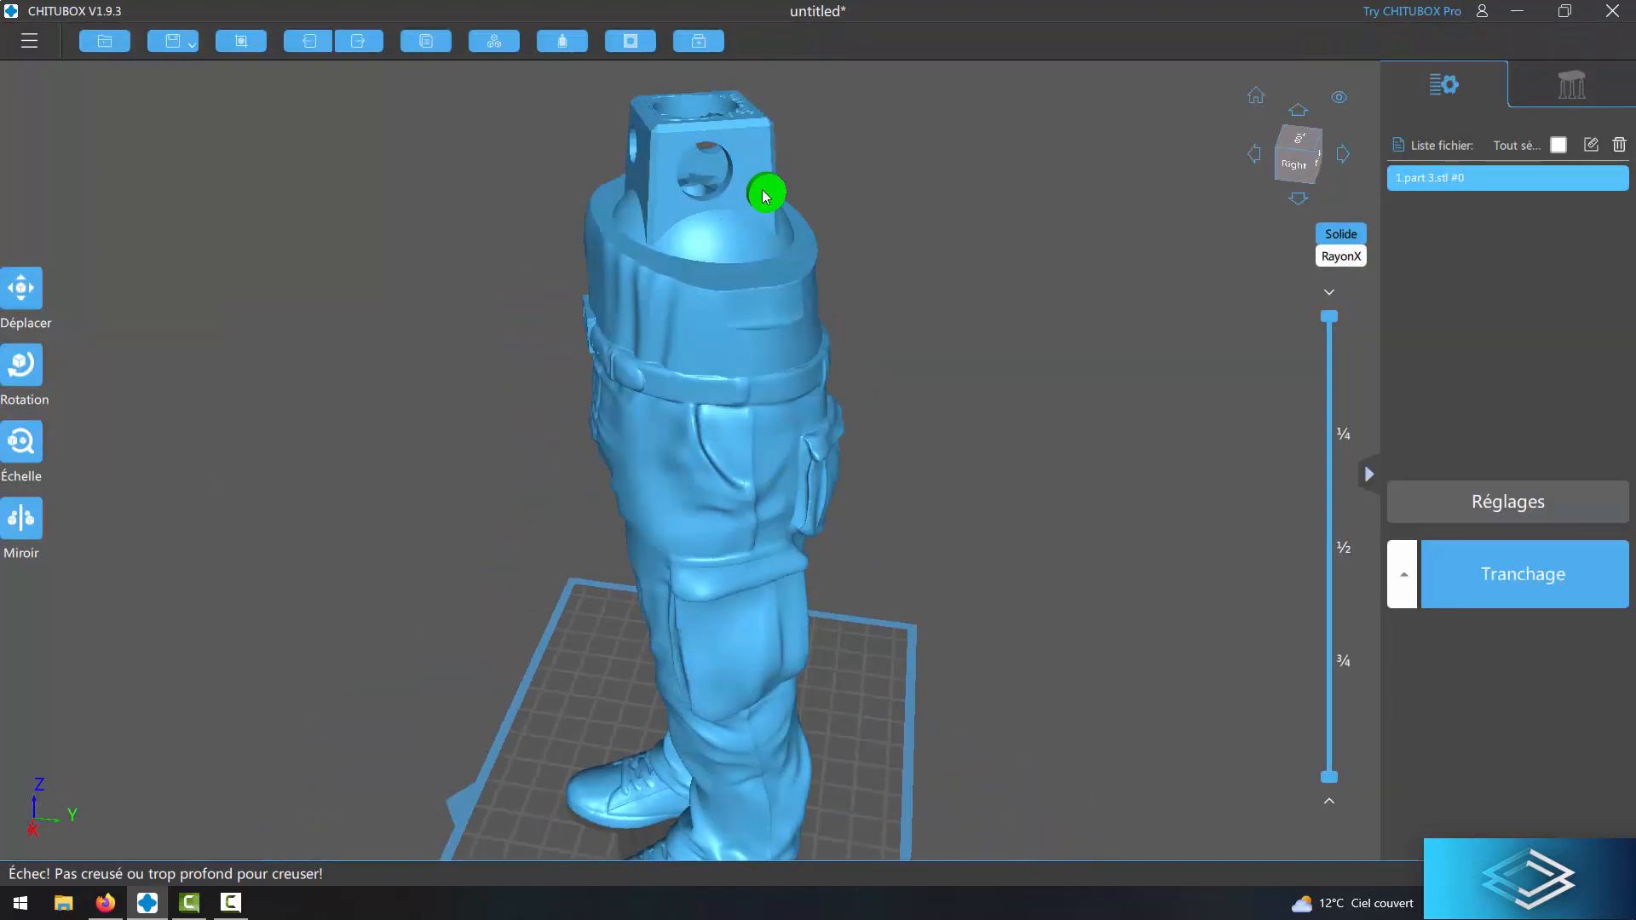
left_click(719, 238)
left_click(1134, 286)
Punch a circular hole into the concave hollow behind the square peg and try another beside the peg's corner.
right_click_drag(1134, 285, 713, 365)
left_click(676, 299)
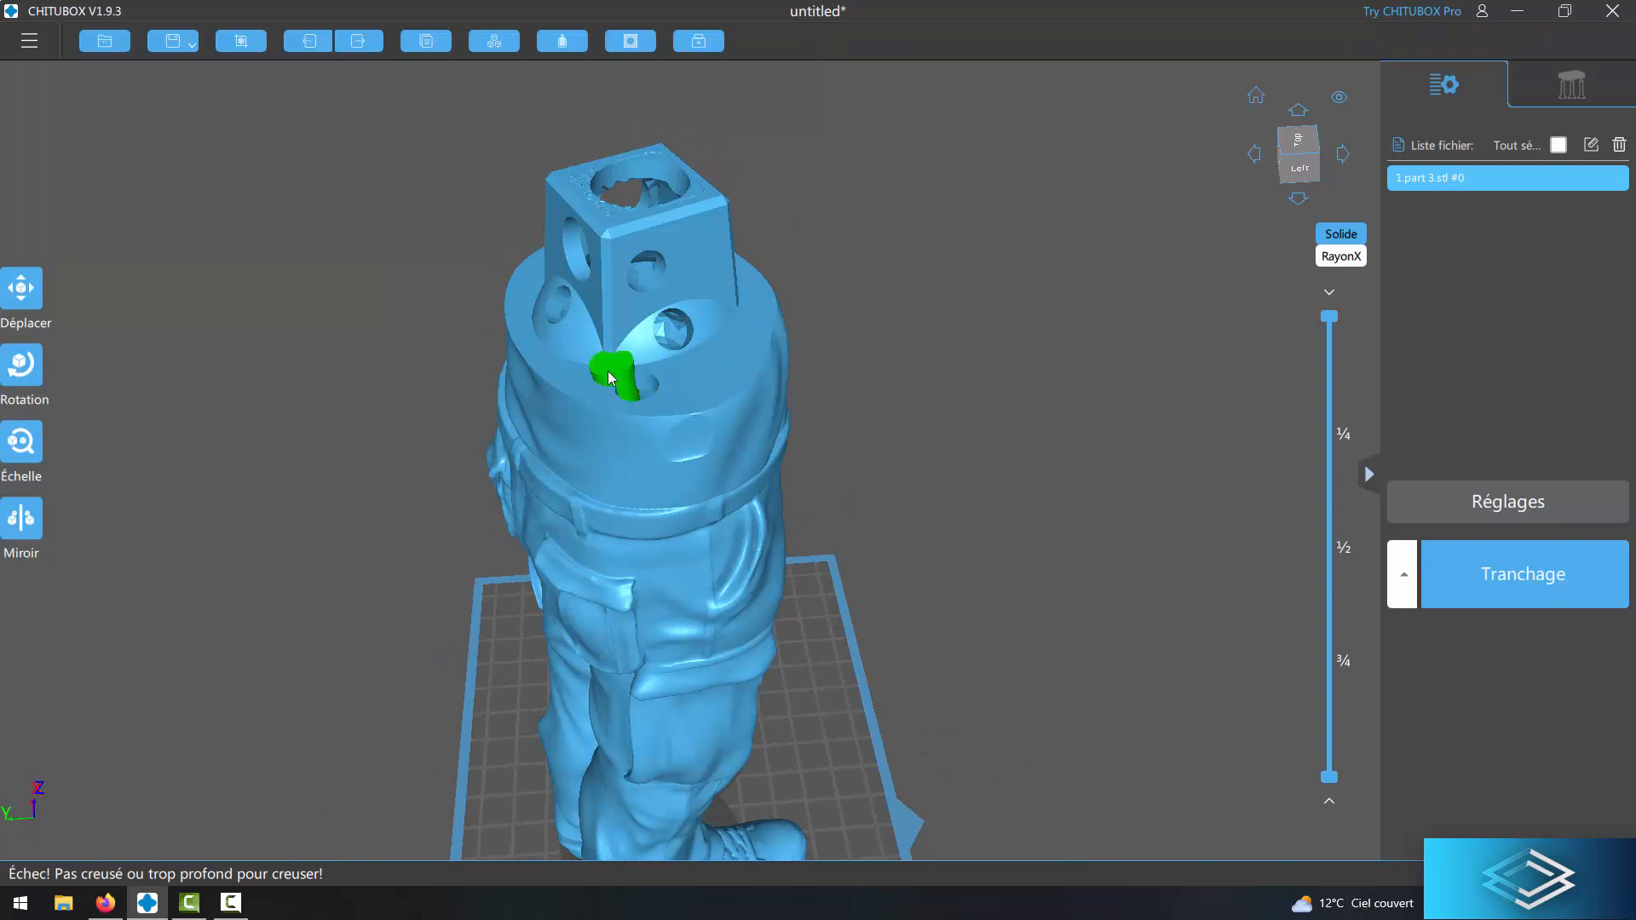
left_click(577, 369)
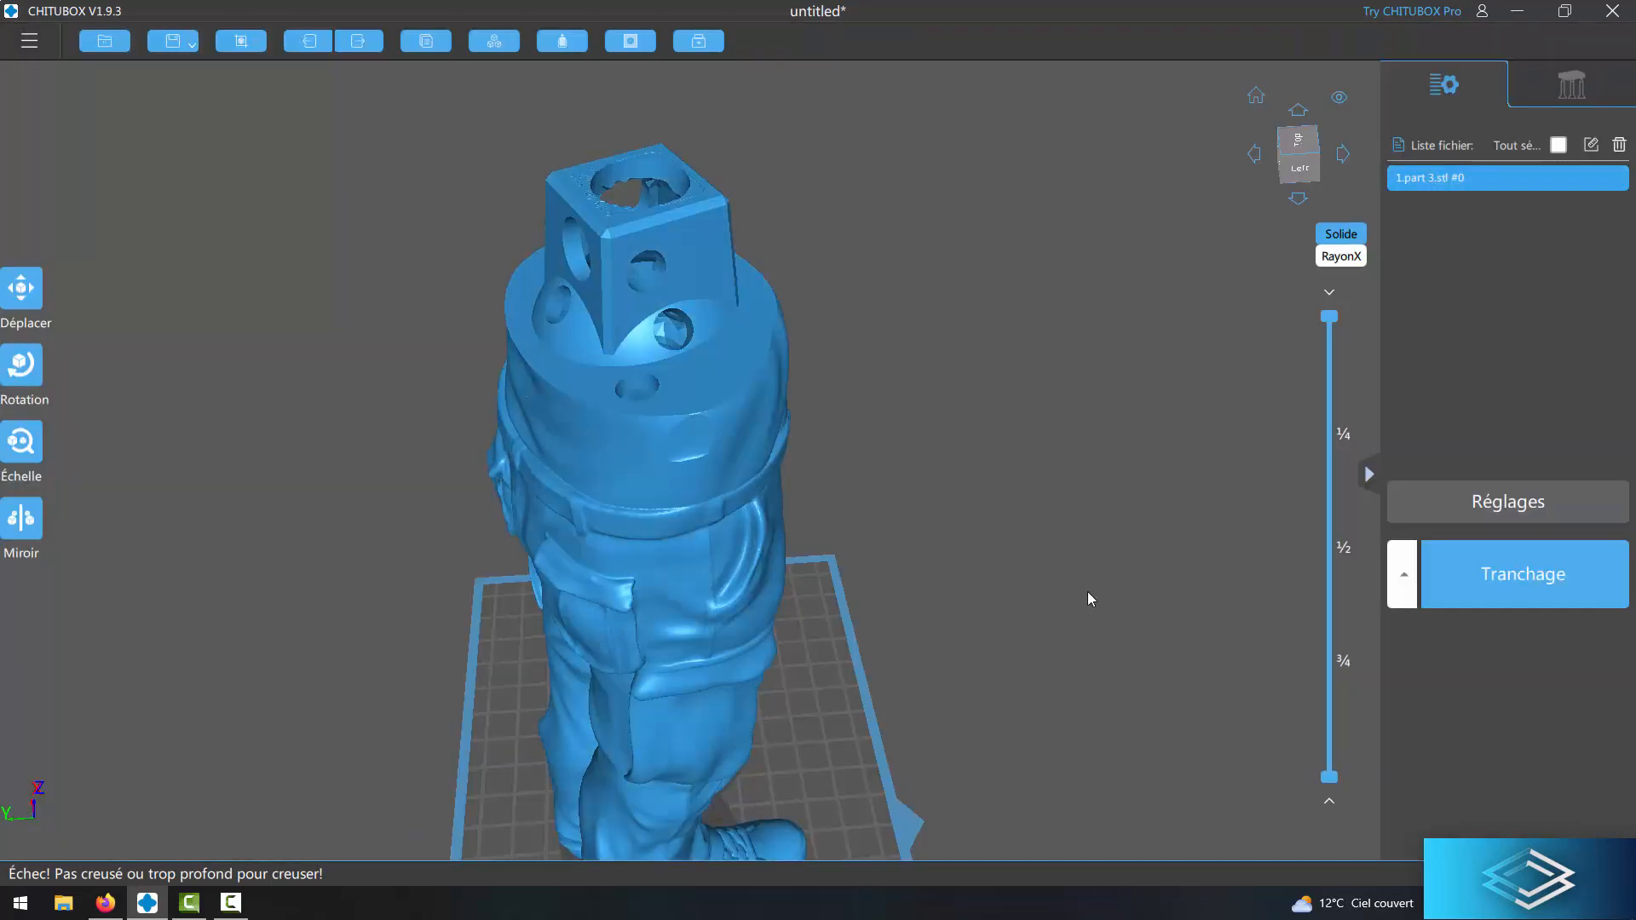
Punch a circular hole through the waist rim from inside the hollow model, opposite the existing rim hole.
right_click_drag(1088, 592, 728, 678)
scroll(641, 766, "up", 10)
scroll(730, 676, "up", 5)
left_click(783, 554)
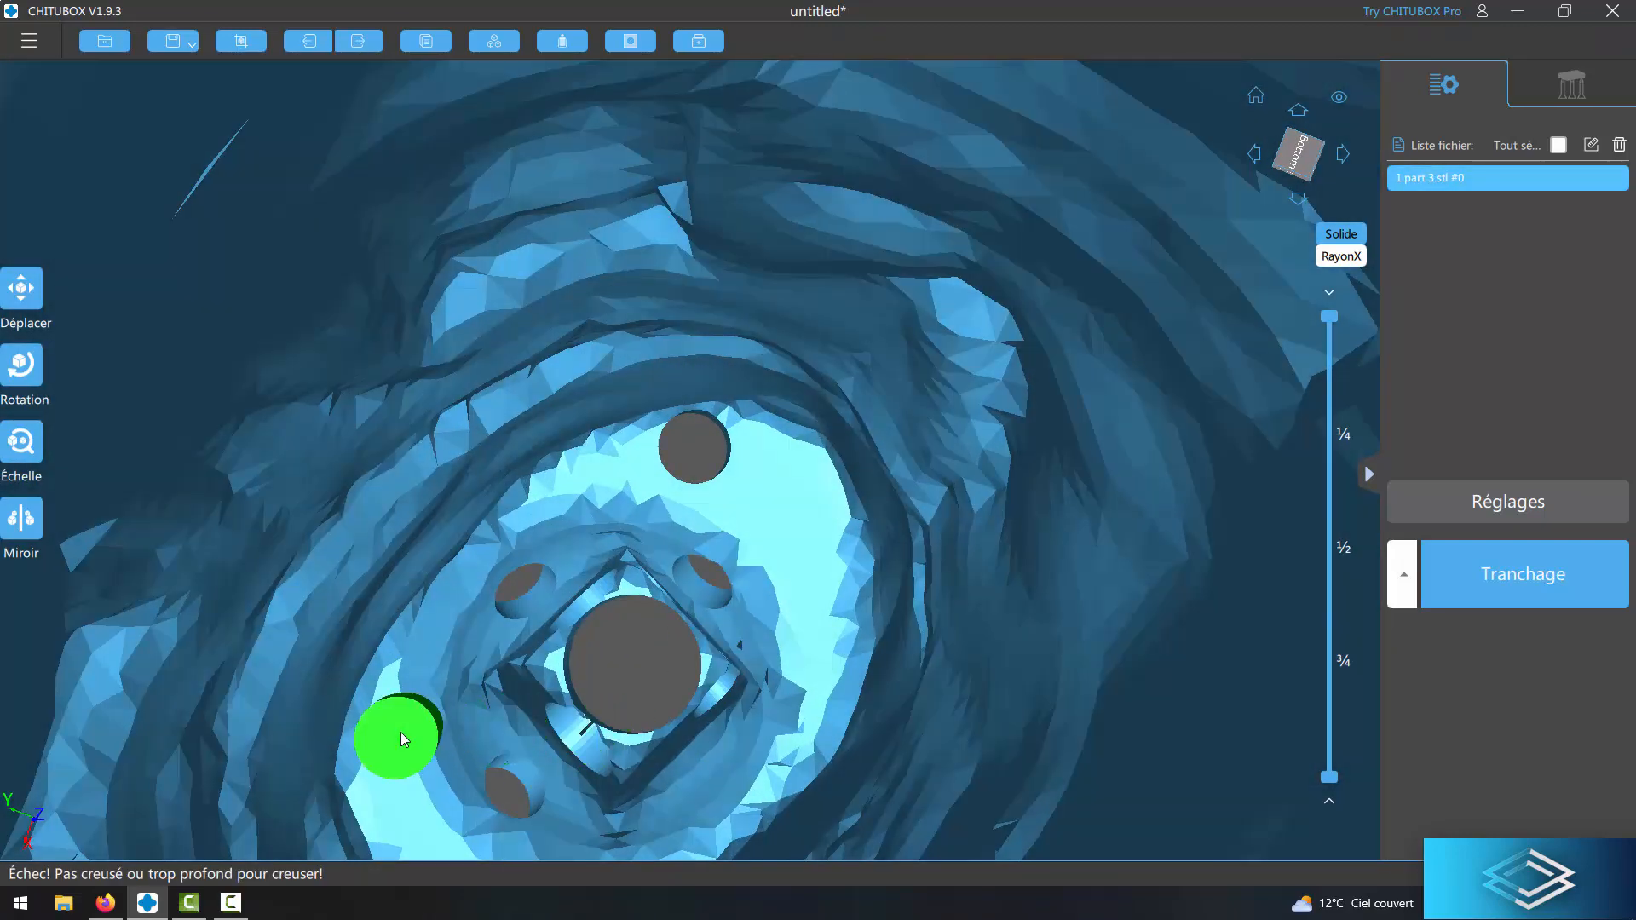
left_click(404, 740)
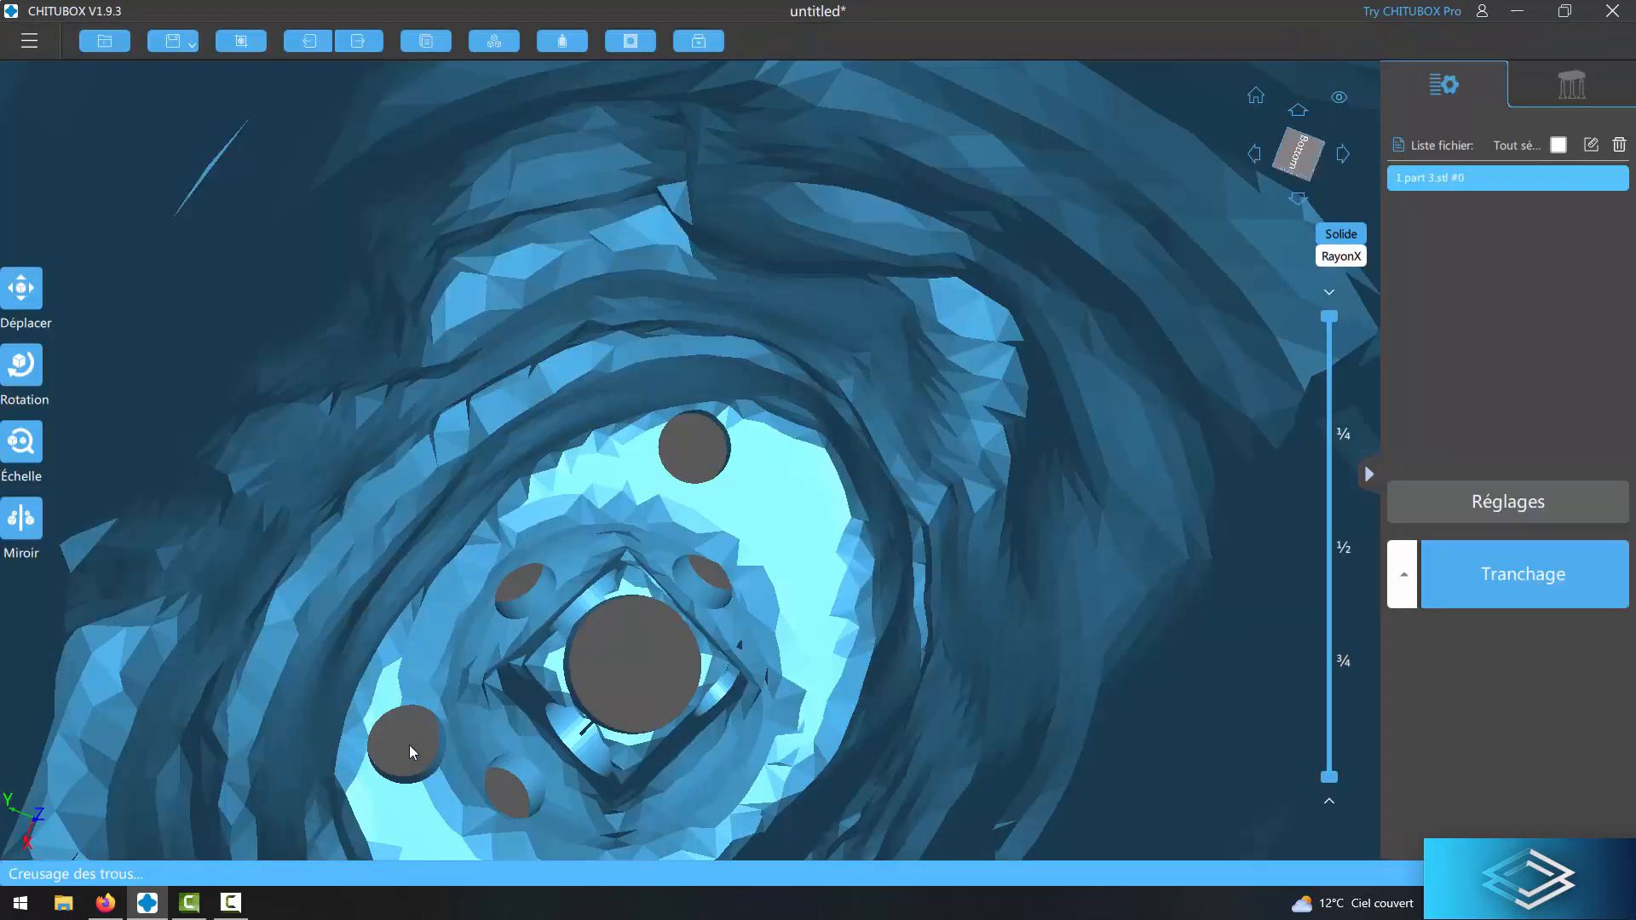
Check the holes through the soles, and punch another circular hole into the front-right part of the flat waist rim.
scroll(409, 745, "up", 10)
right_click_drag(561, 540, 652, 554)
scroll(1004, 542, "down", 5)
scroll(999, 546, "down", 5)
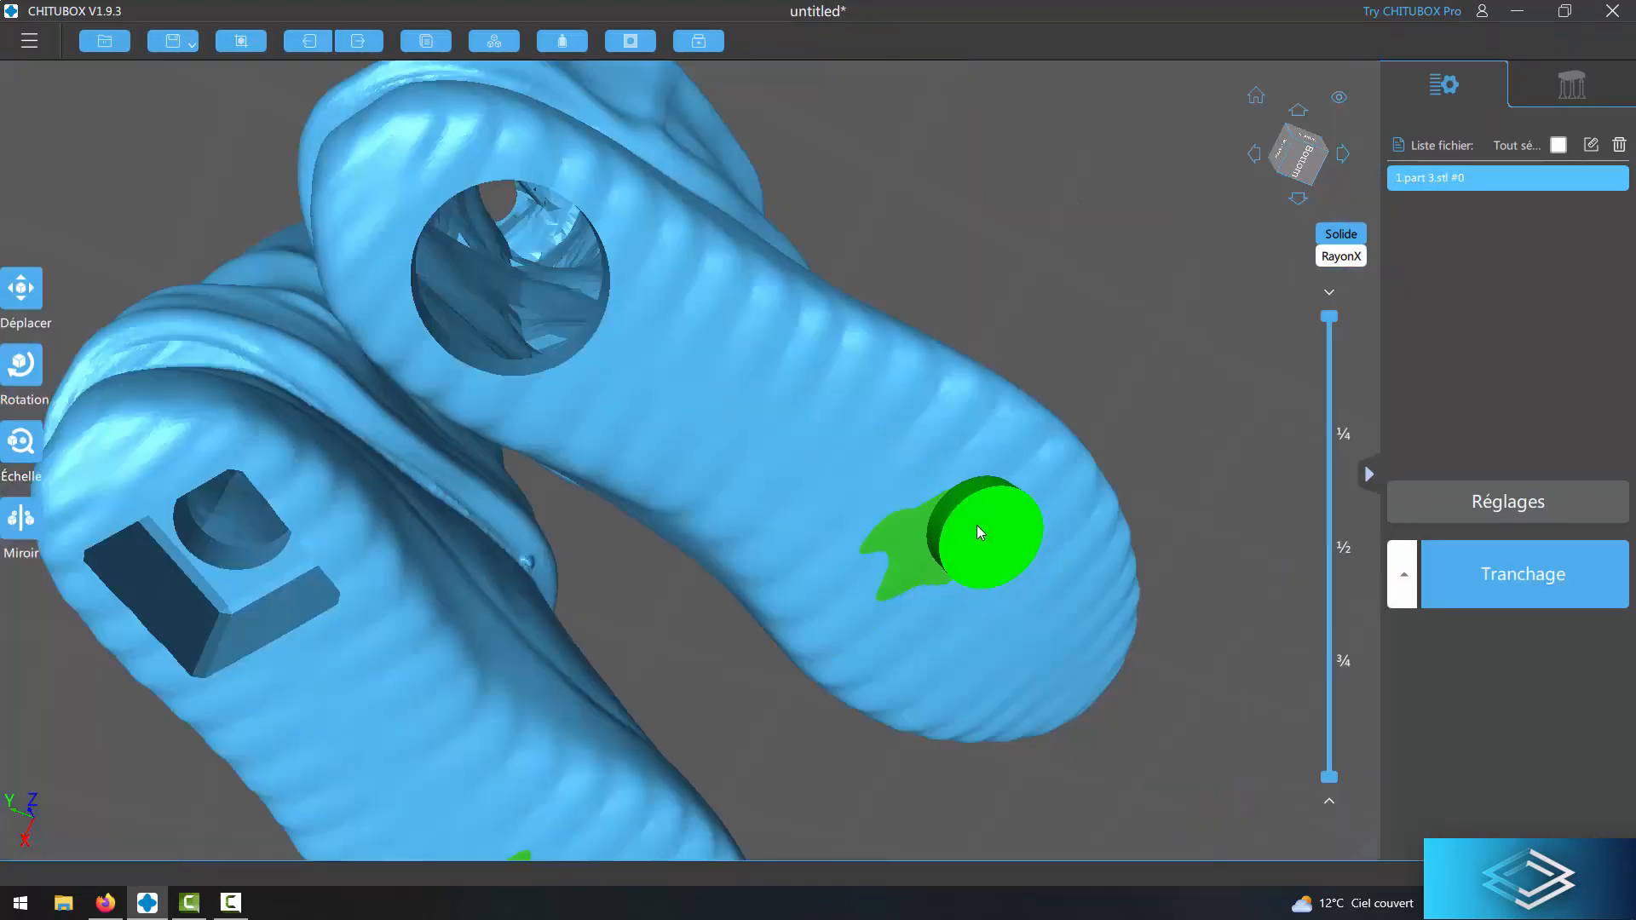
right_click_drag(989, 535, 1088, 501)
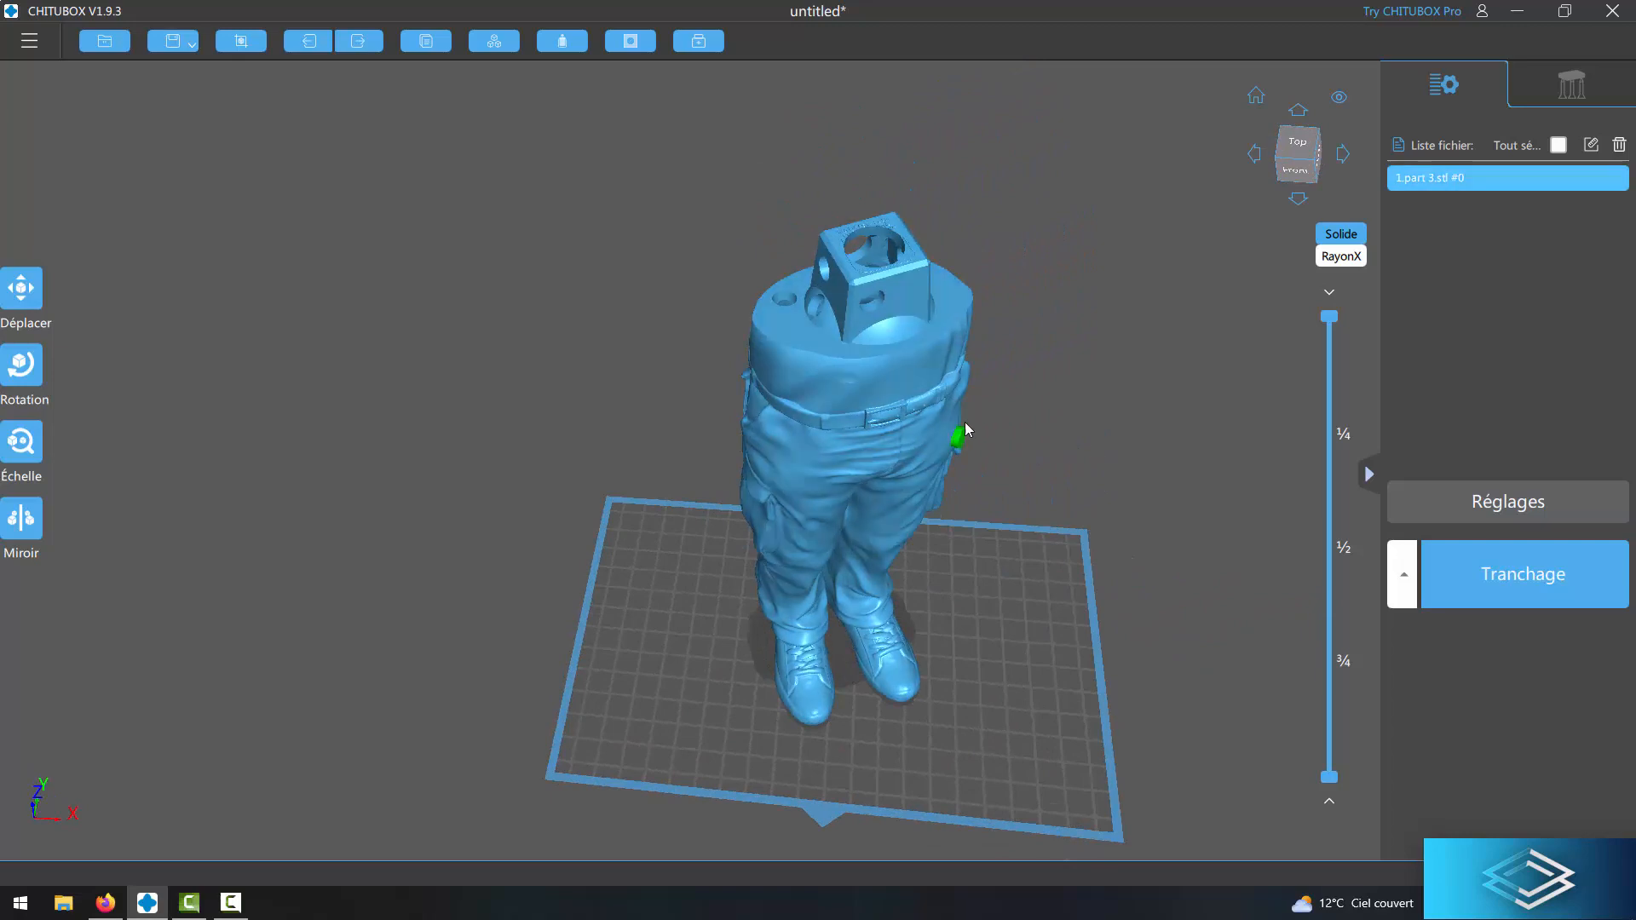
right_click_drag(961, 424, 948, 438)
left_click(977, 382)
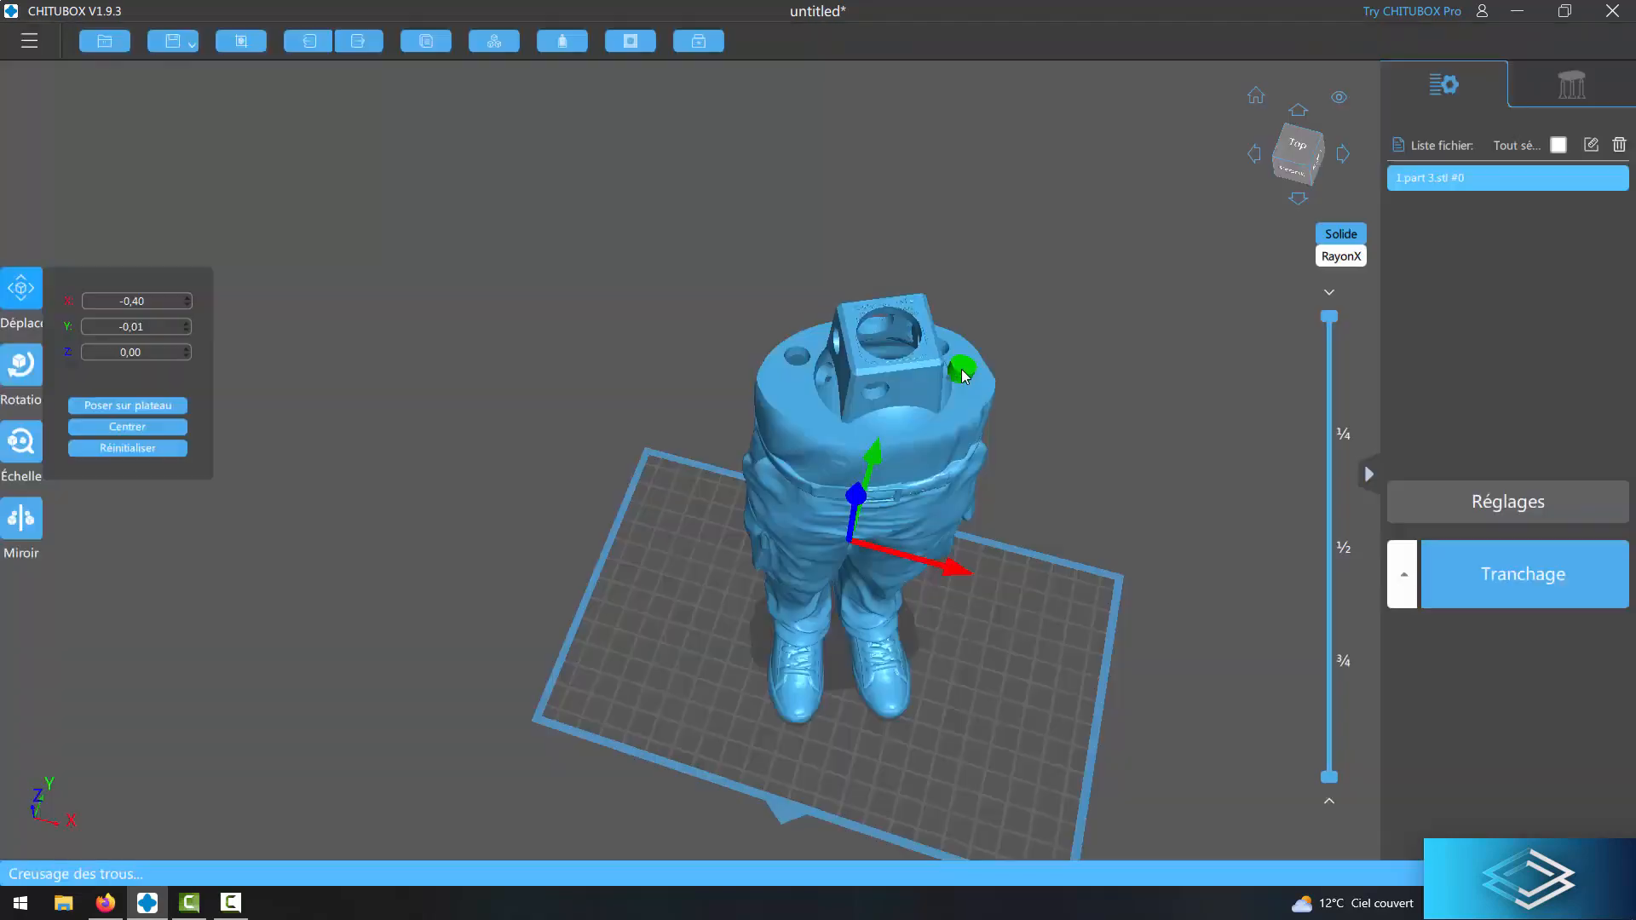